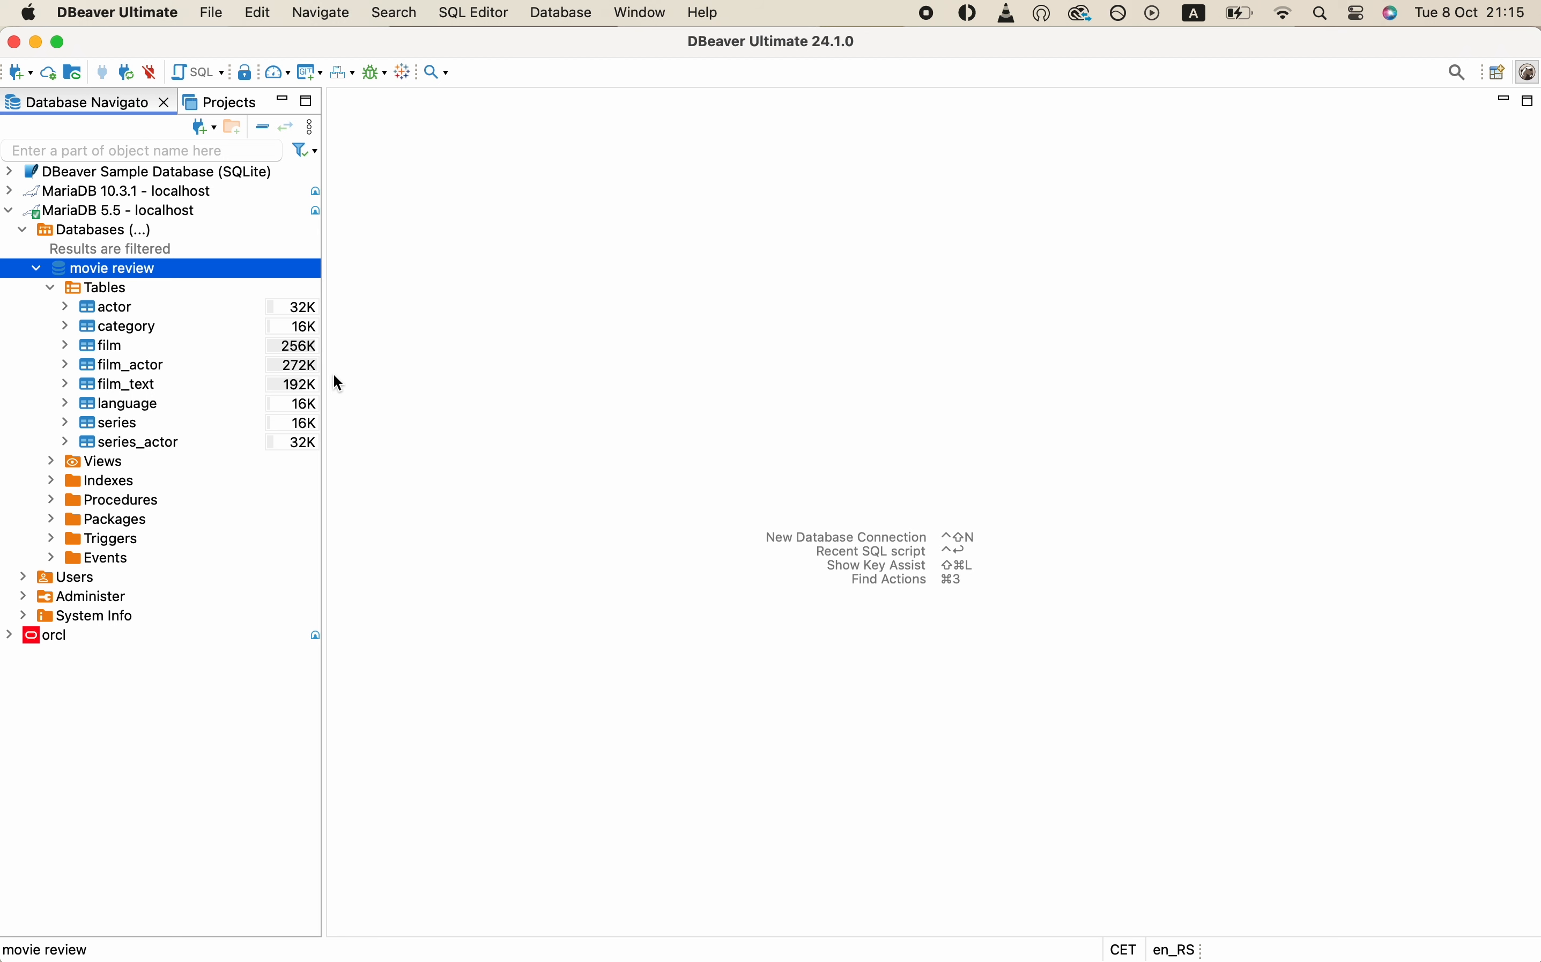
# Step: Begin a dump of the movie review database and set its local client to /opt/homebrew/Cellar/mysql-client/8.3.0
pyautogui.rightClick(141, 275)
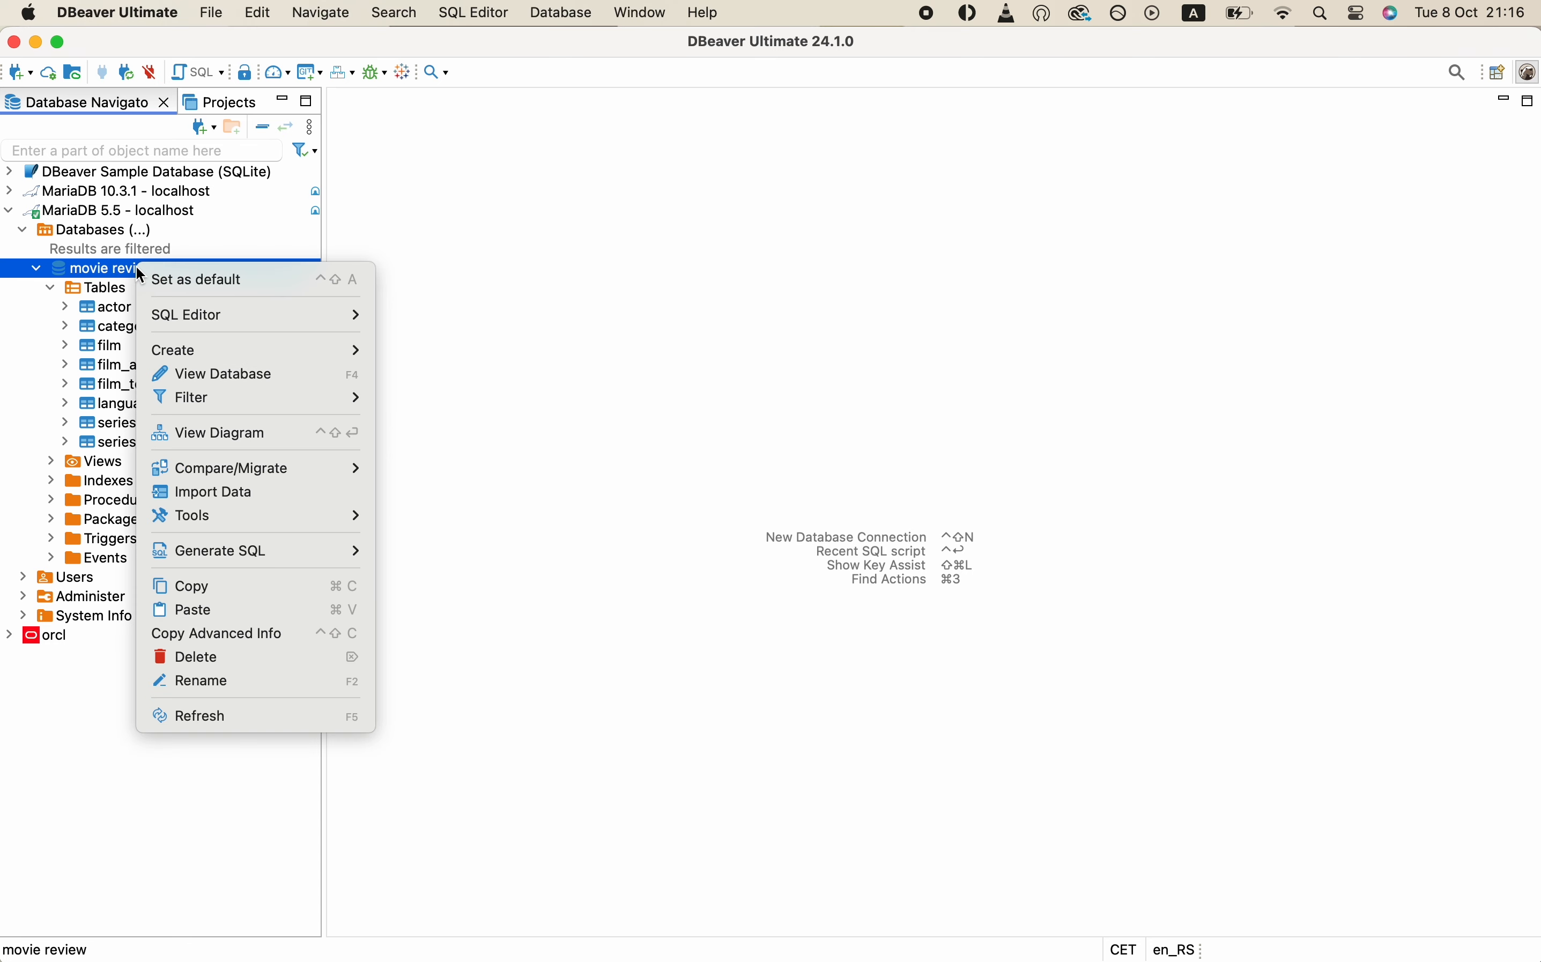
pyautogui.moveTo(277, 513)
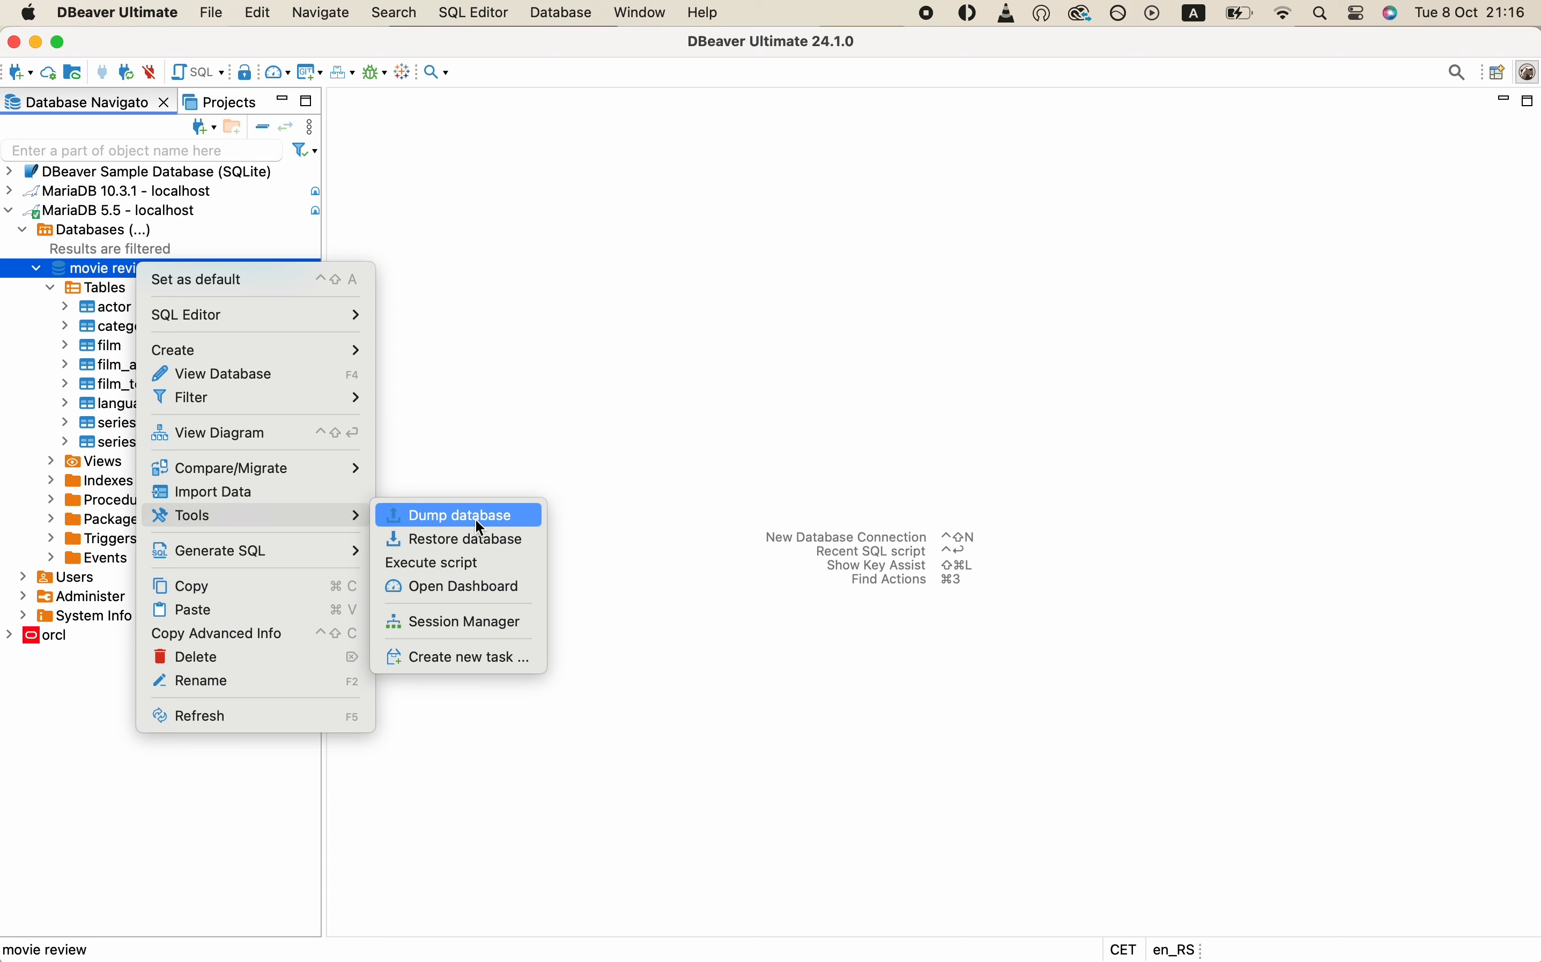
pyautogui.click(495, 519)
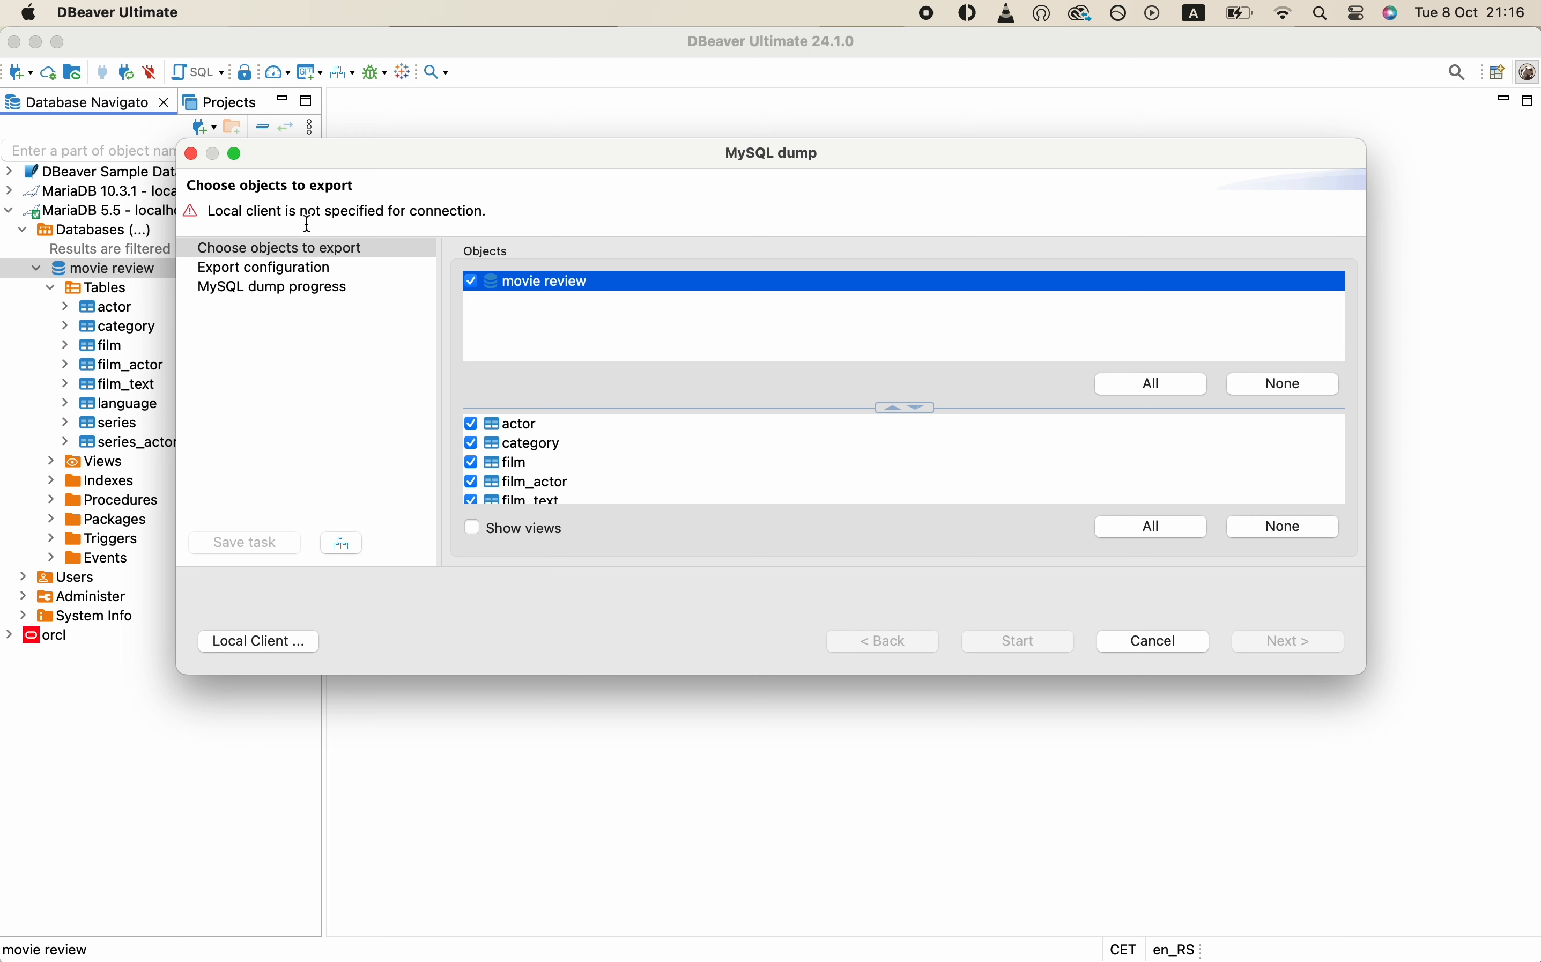
pyautogui.click(278, 641)
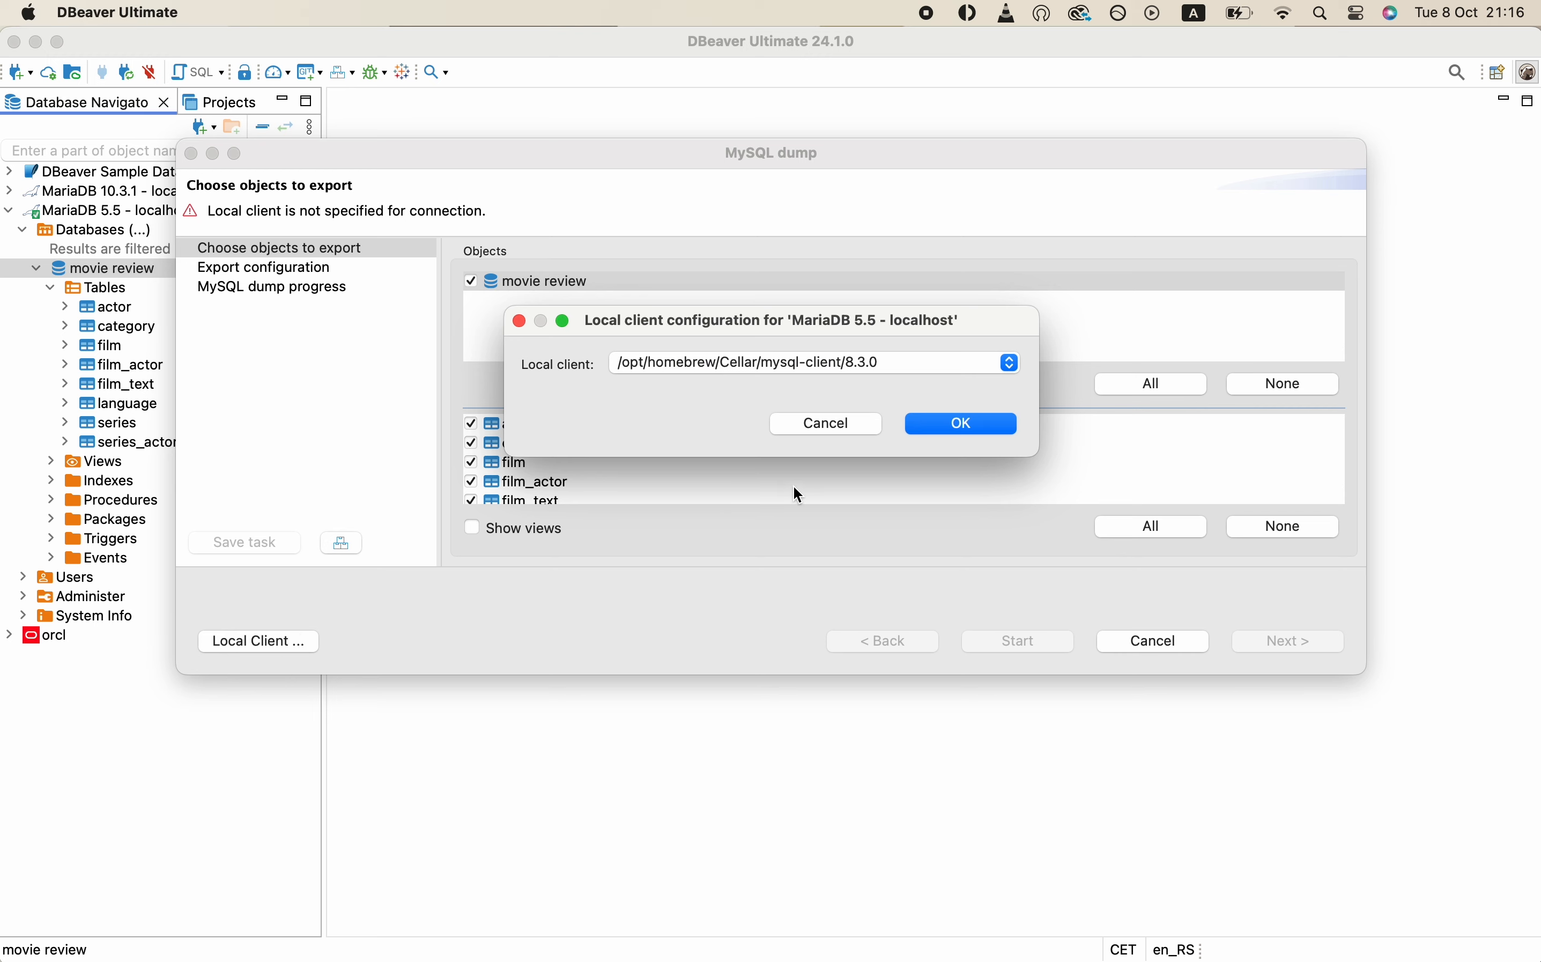
pyautogui.click(944, 427)
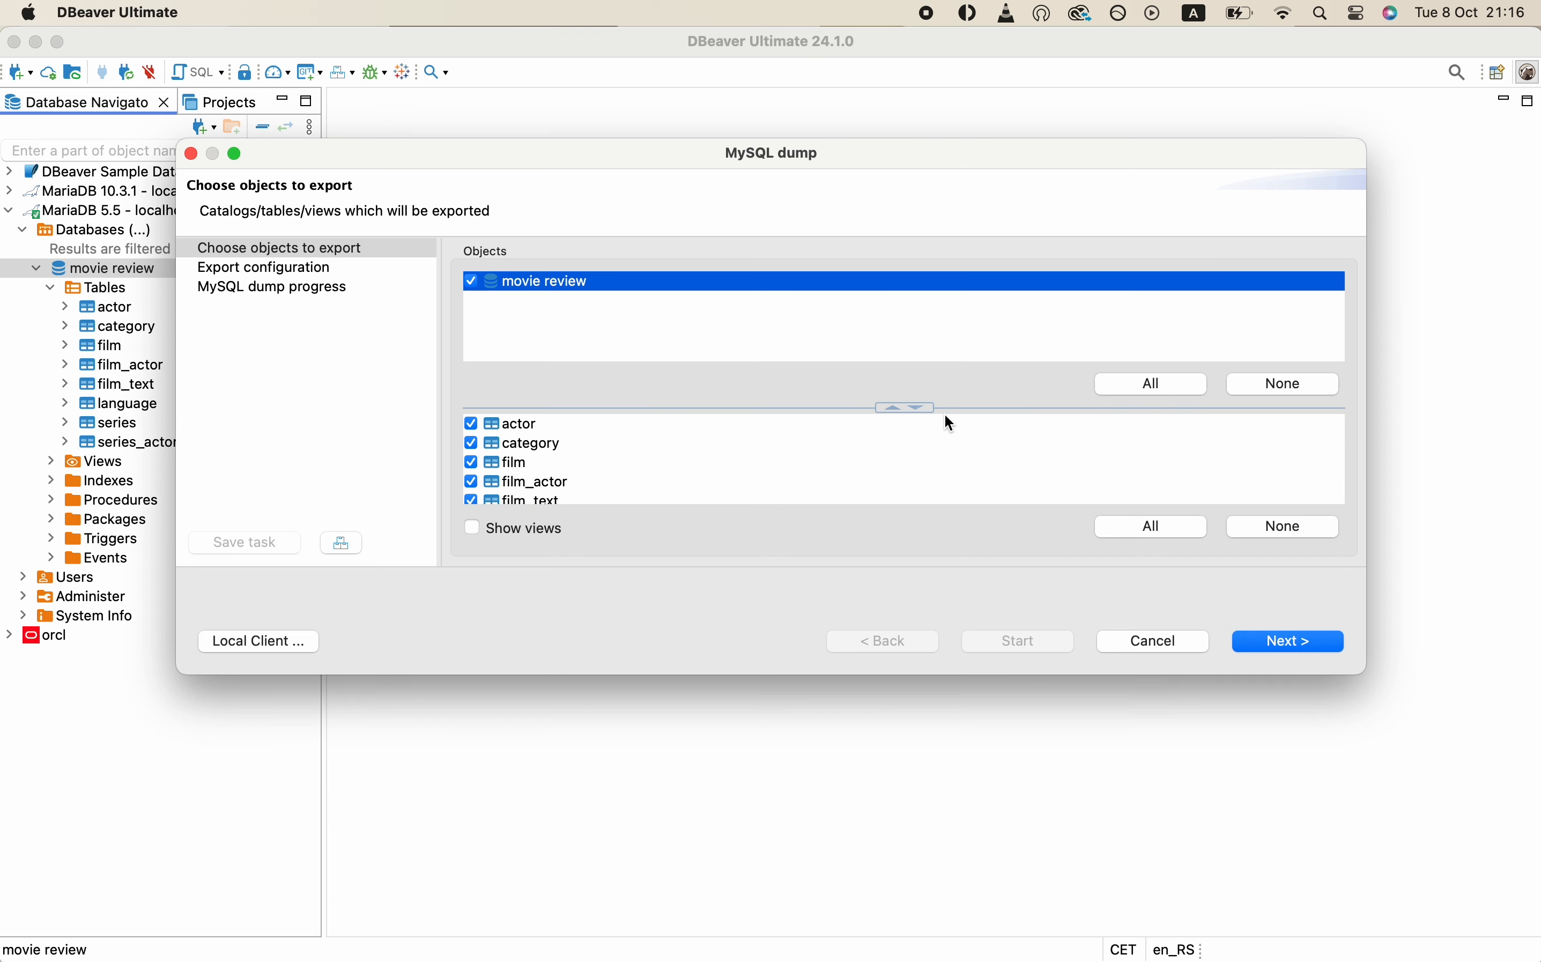
# Step: Dump all tables of the movie review database into the folder /Users/beaver/Documents/Dump and close the dump wizard
pyautogui.scroll(-5, 857, 456)
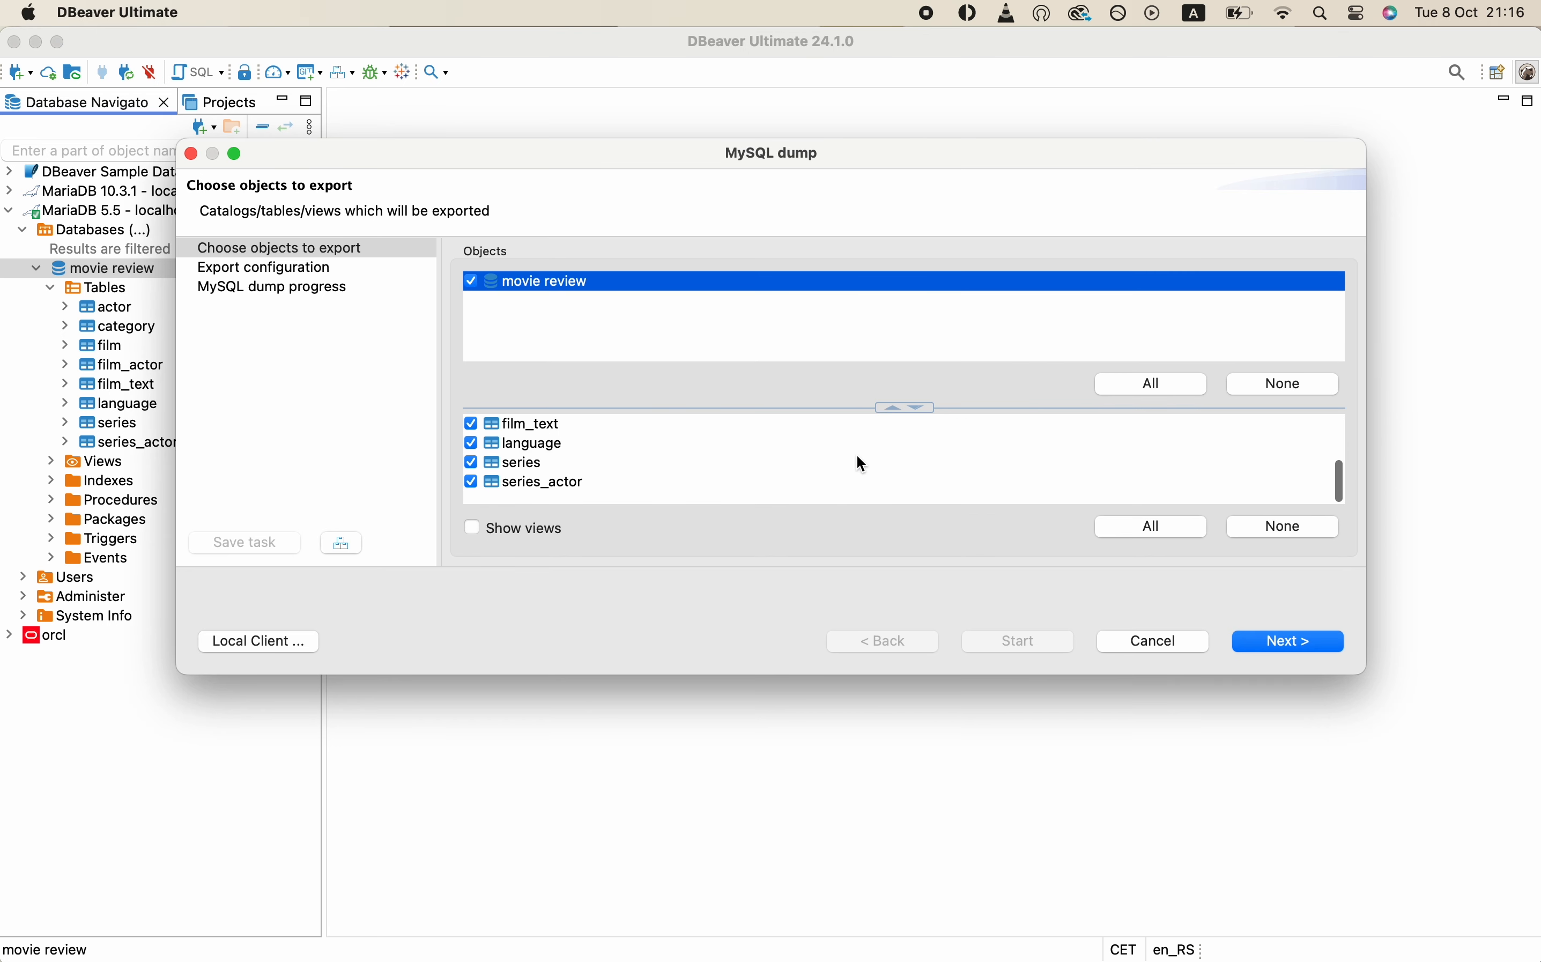
pyautogui.scroll(5, 856, 456)
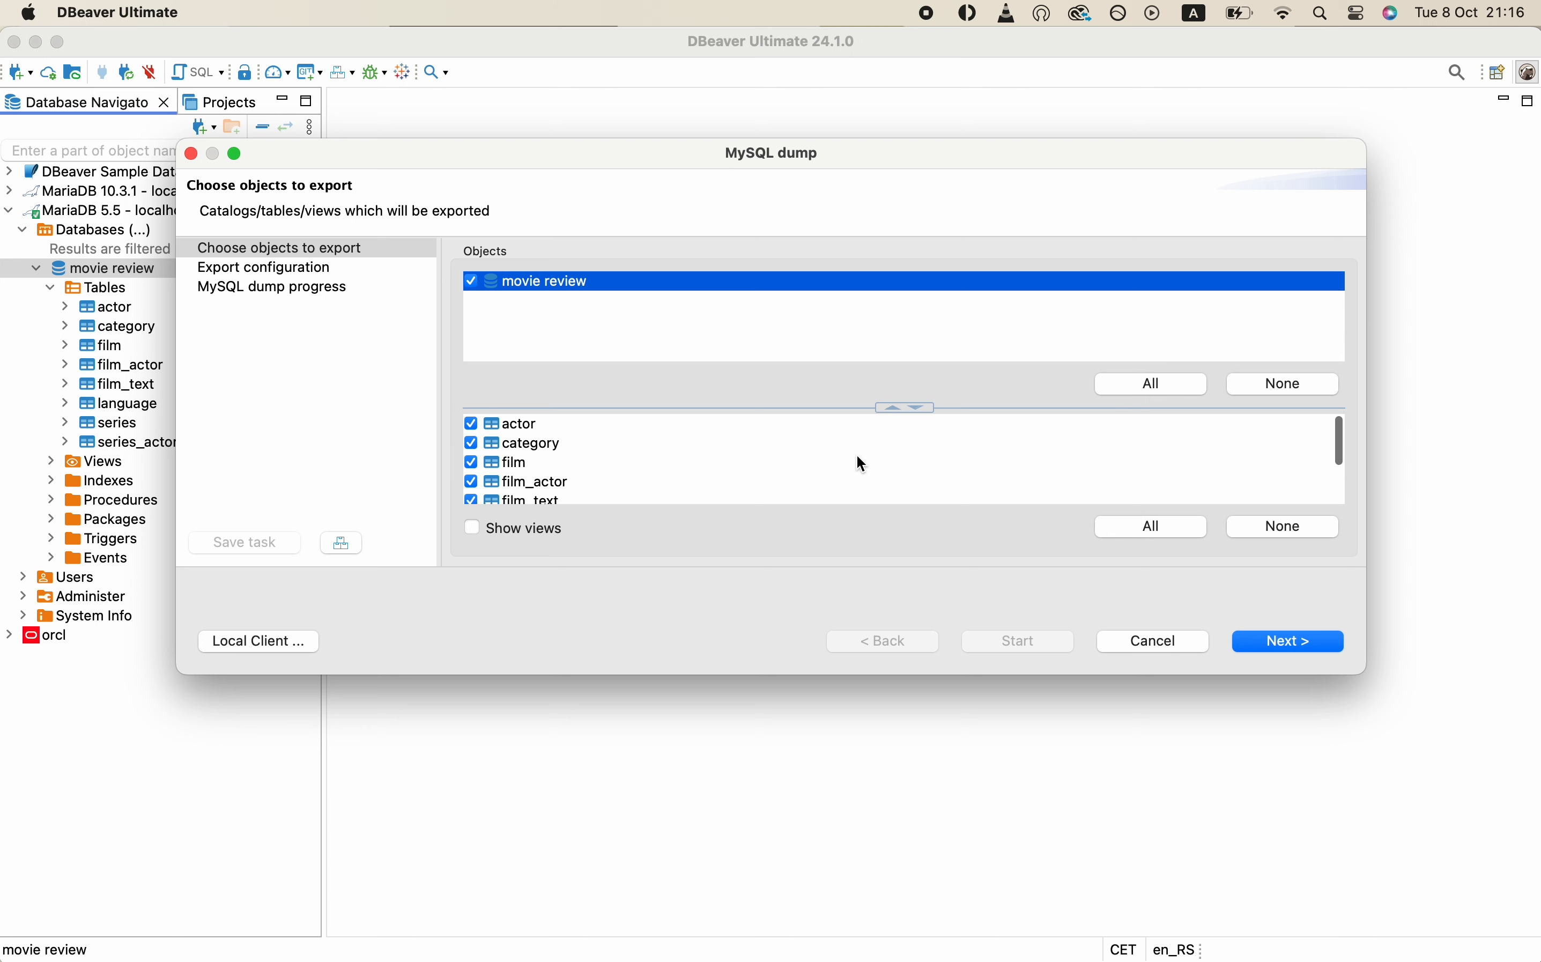
pyautogui.click(1261, 641)
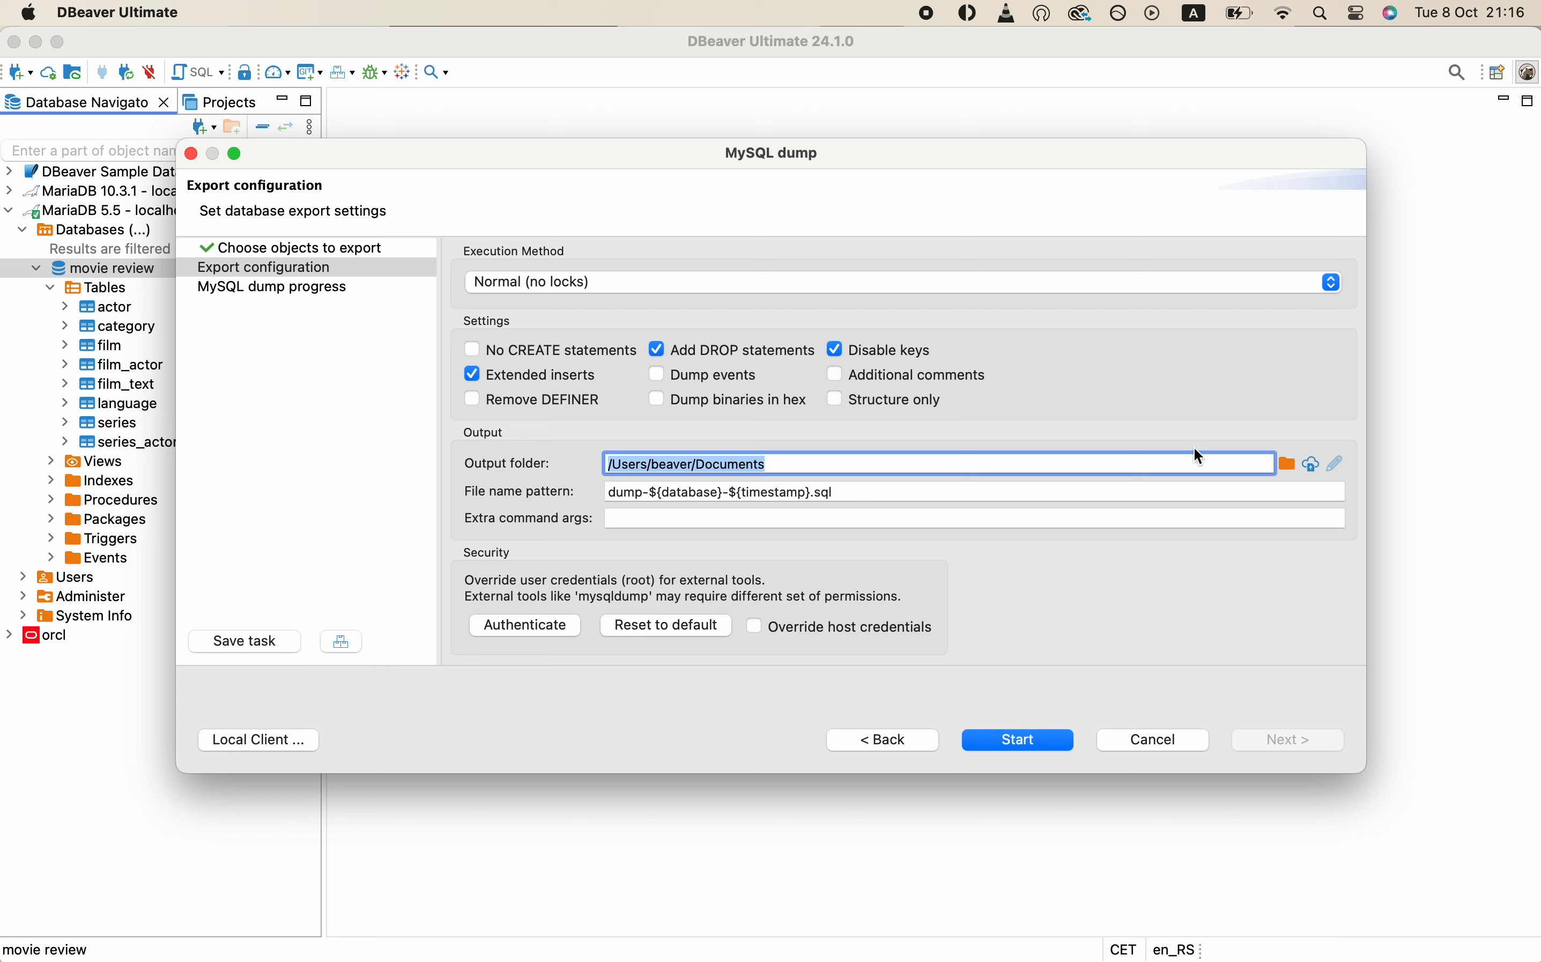
pyautogui.click(1236, 464)
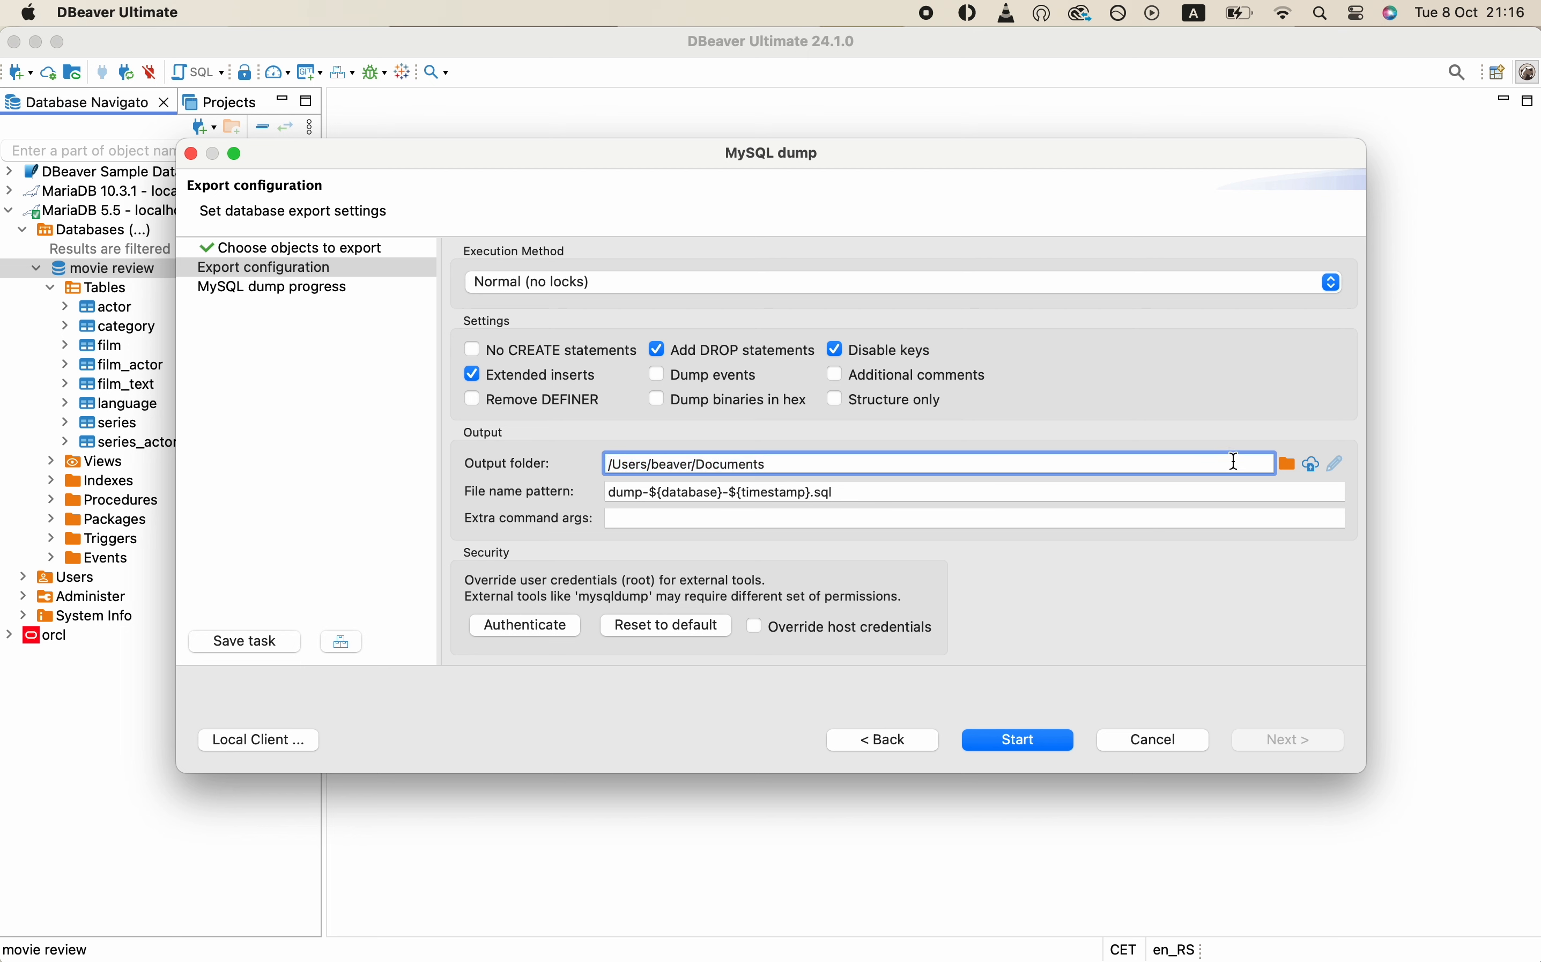
pyautogui.write('/Dump')
pyautogui.click(1012, 494)
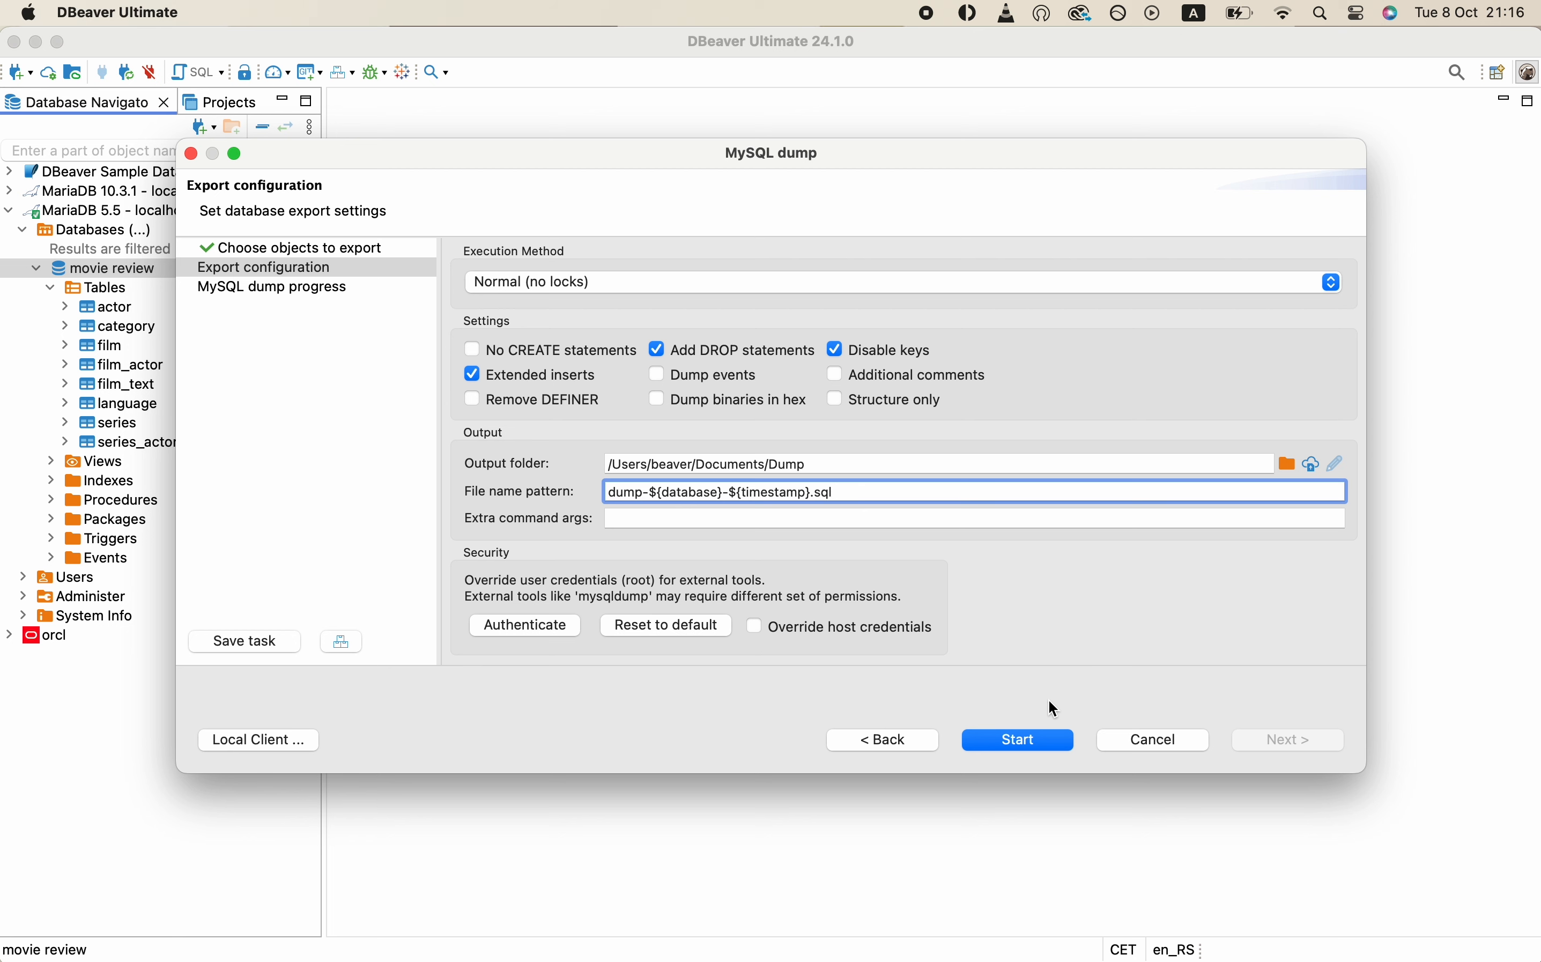
pyautogui.click(1018, 736)
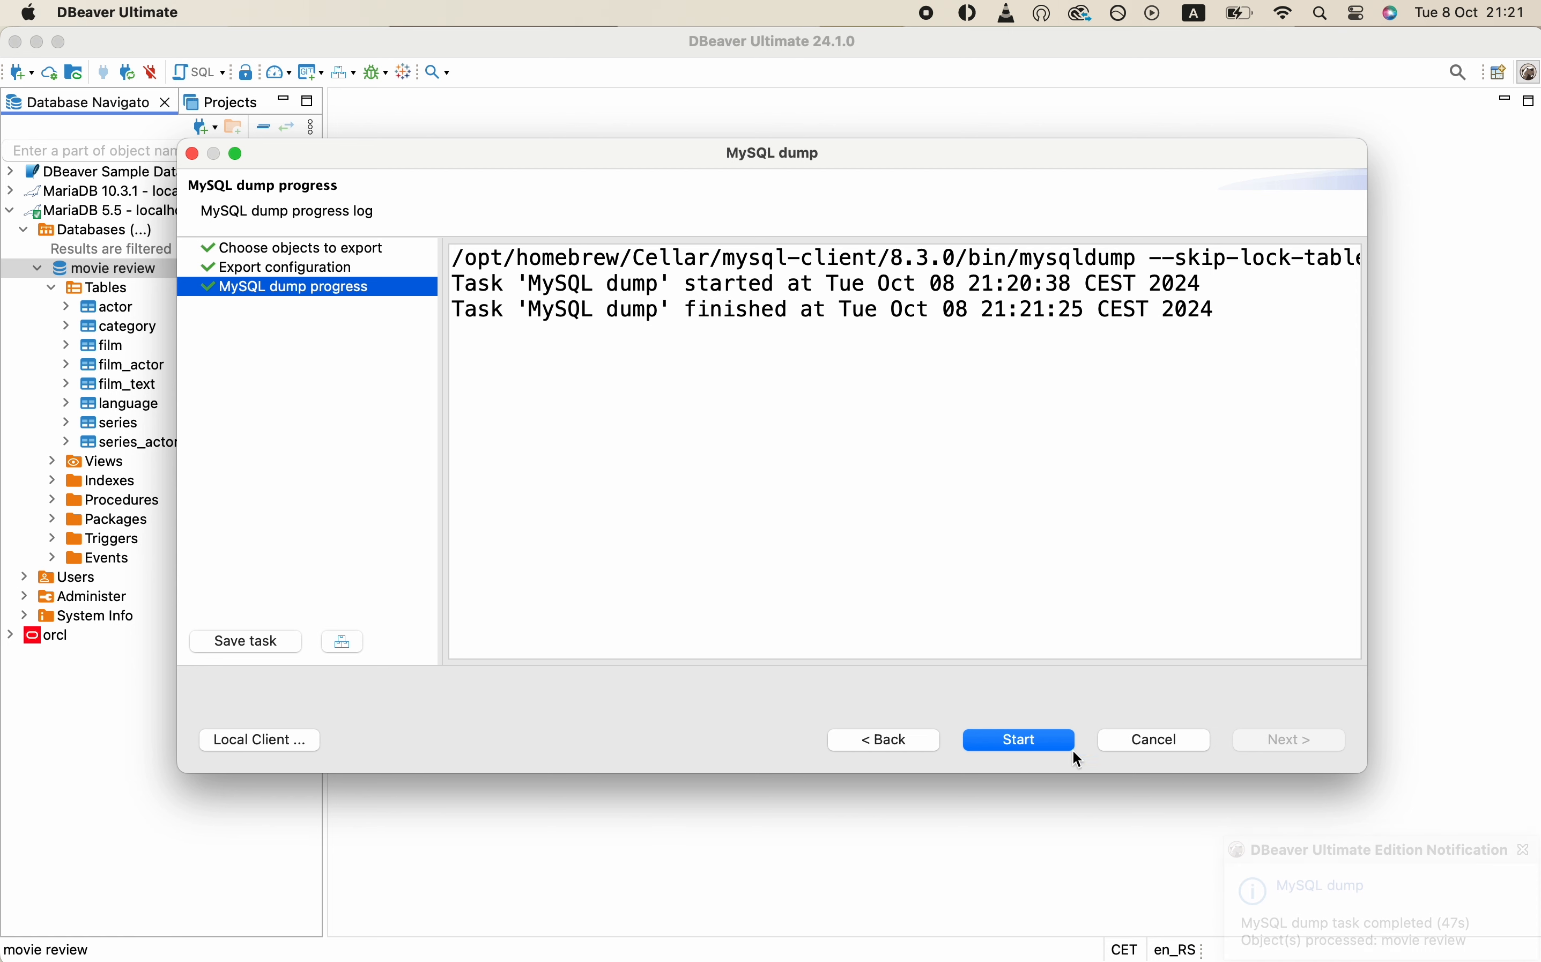
pyautogui.click(192, 154)
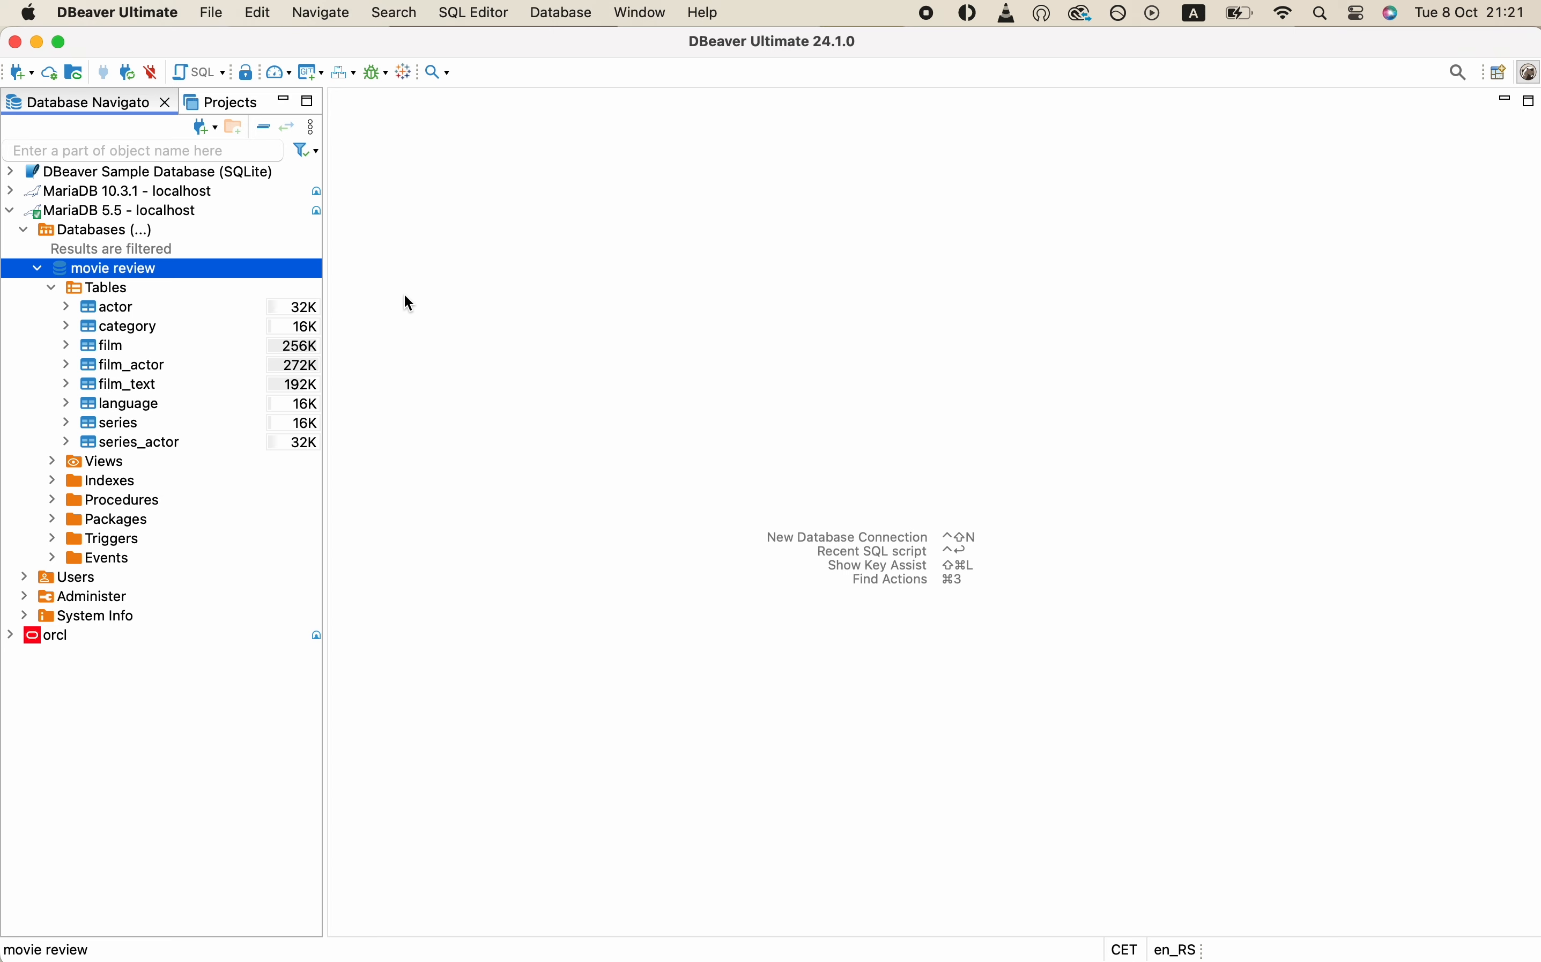
# Step: Create a database named movie_review_2 in the MariaDB 5.5 connection with charset latin1 and collation latin1_swedish_ci
pyautogui.rightClick(93, 234)
pyautogui.click(121, 240)
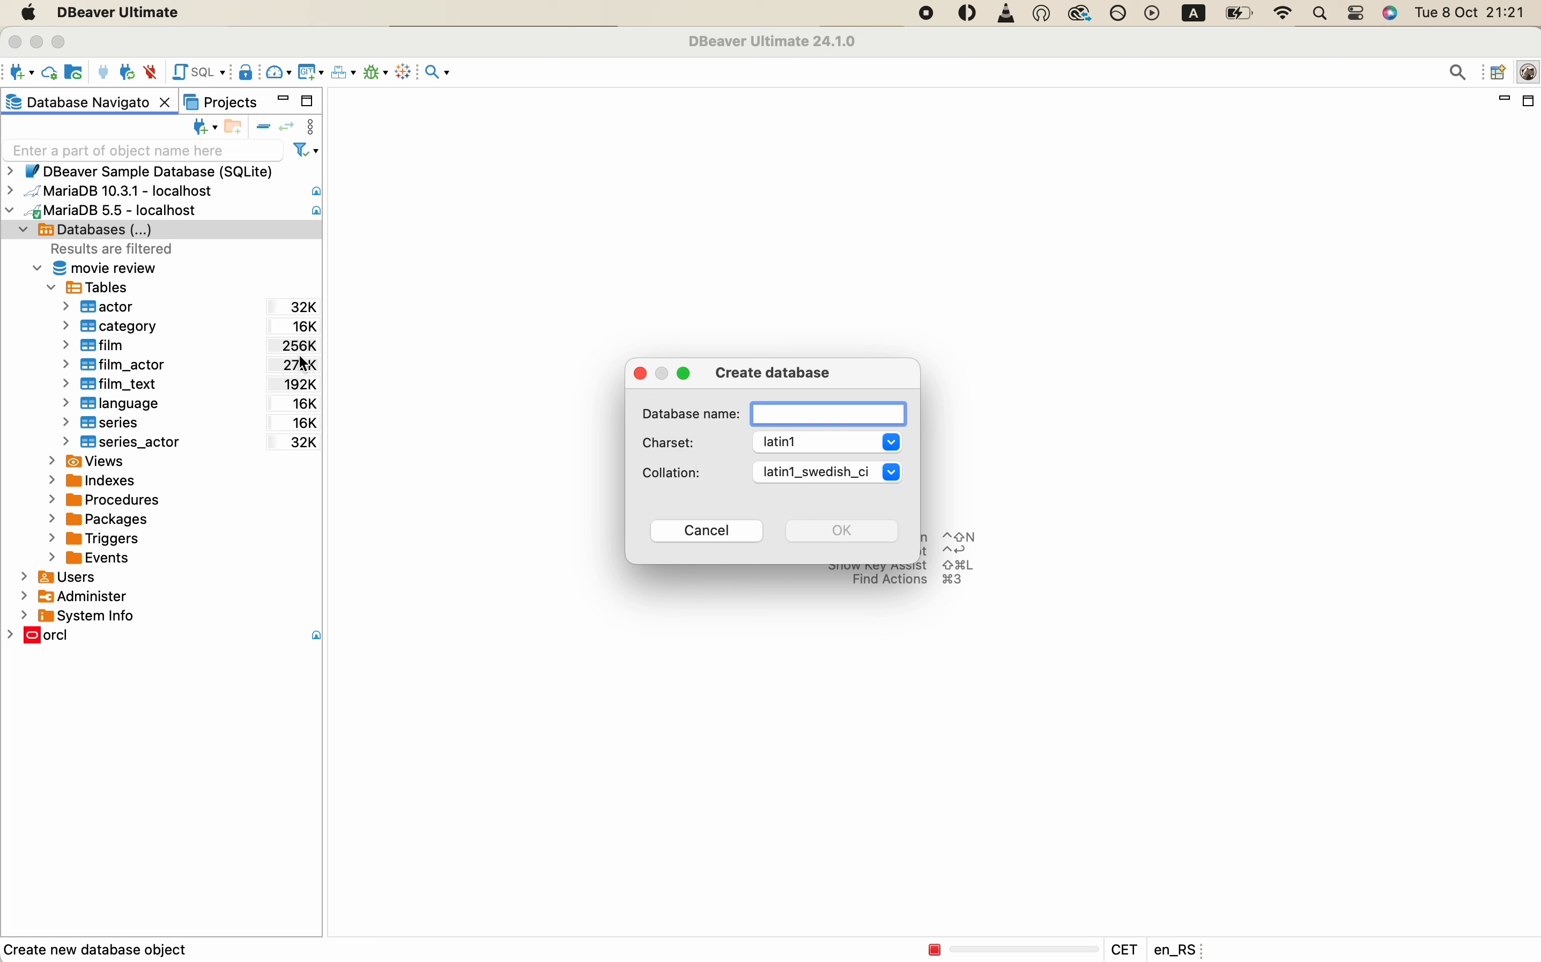
pyautogui.write('movie_review')
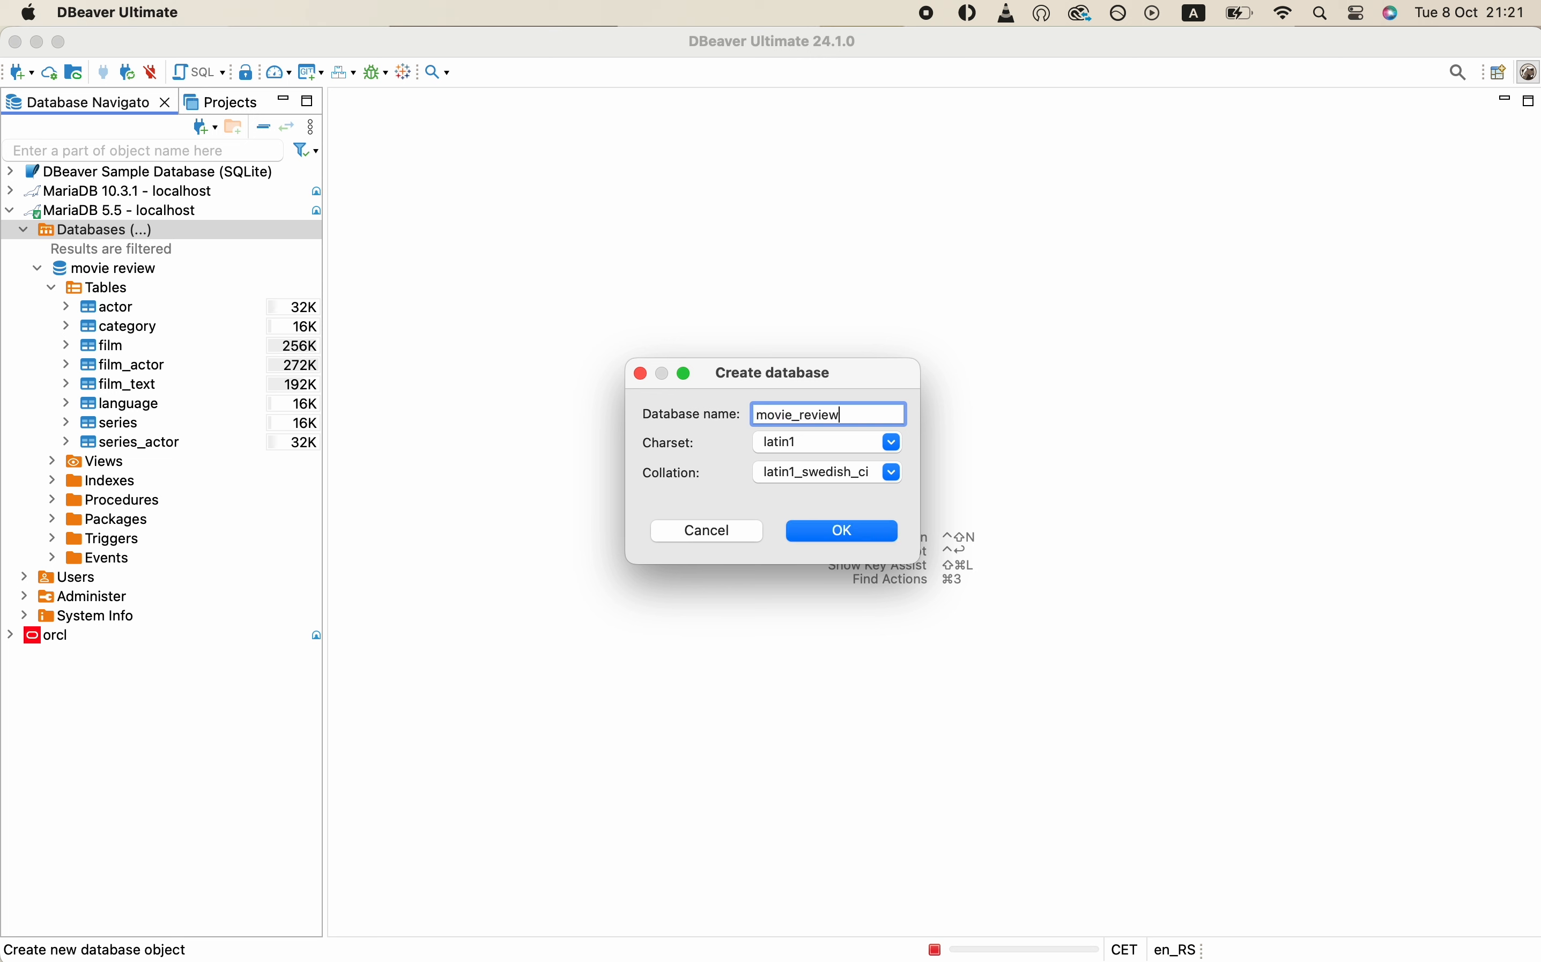
pyautogui.write('_2')
pyautogui.click(825, 532)
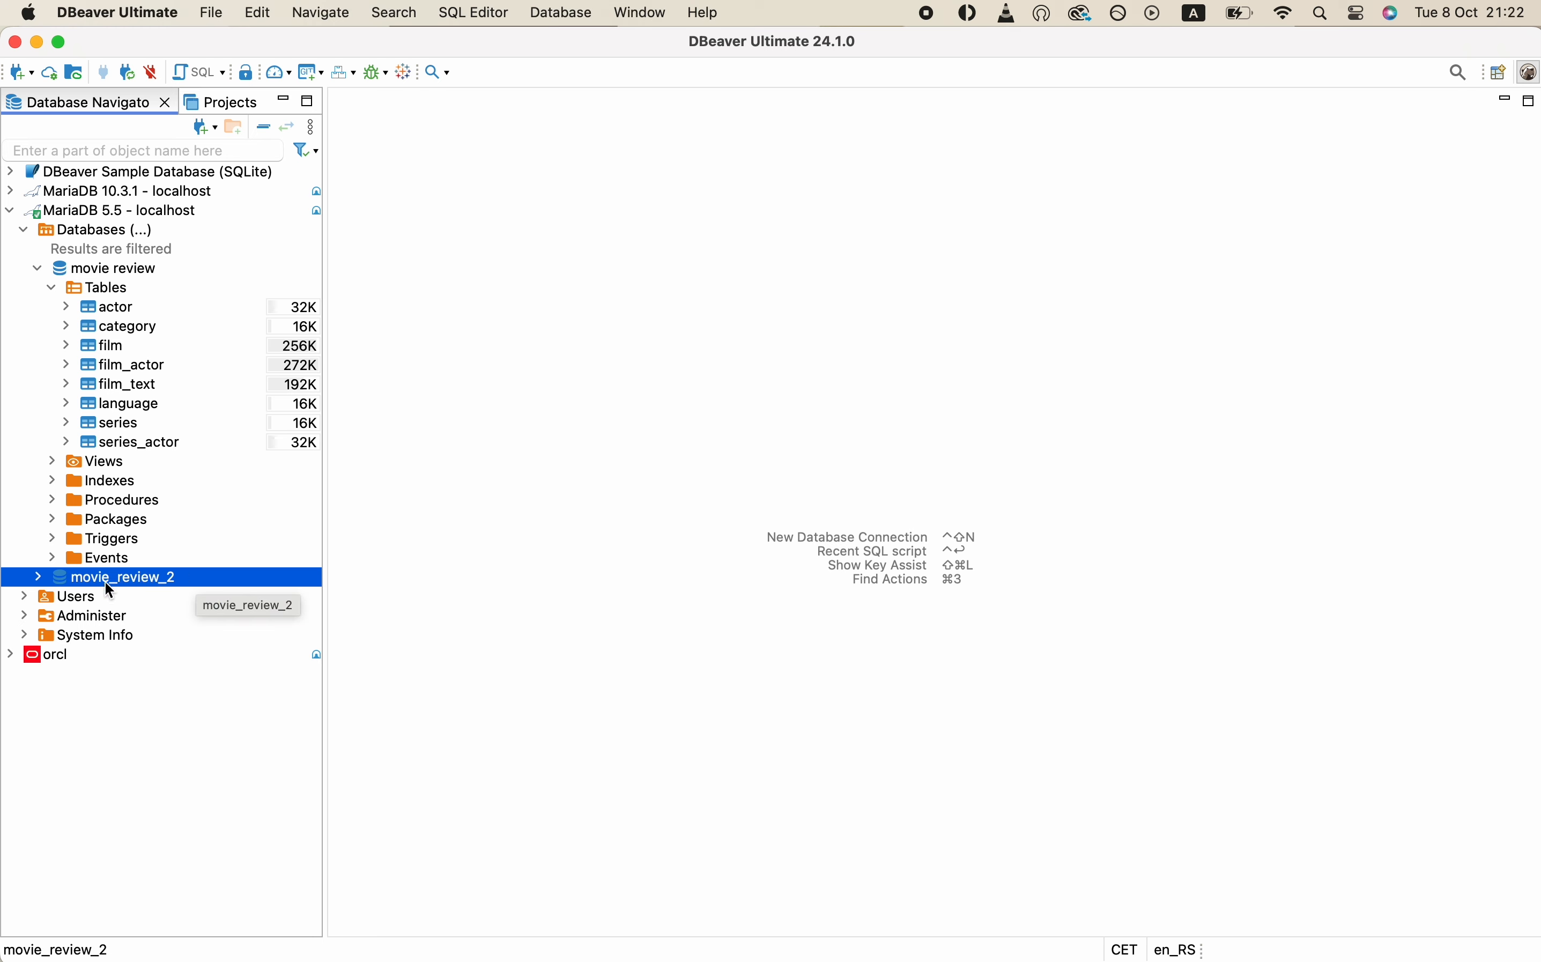
# Step: Restore the movie_review_2 database from the file dump-movie review-202410082120.sql and close the restore wizard
pyautogui.rightClick(135, 580)
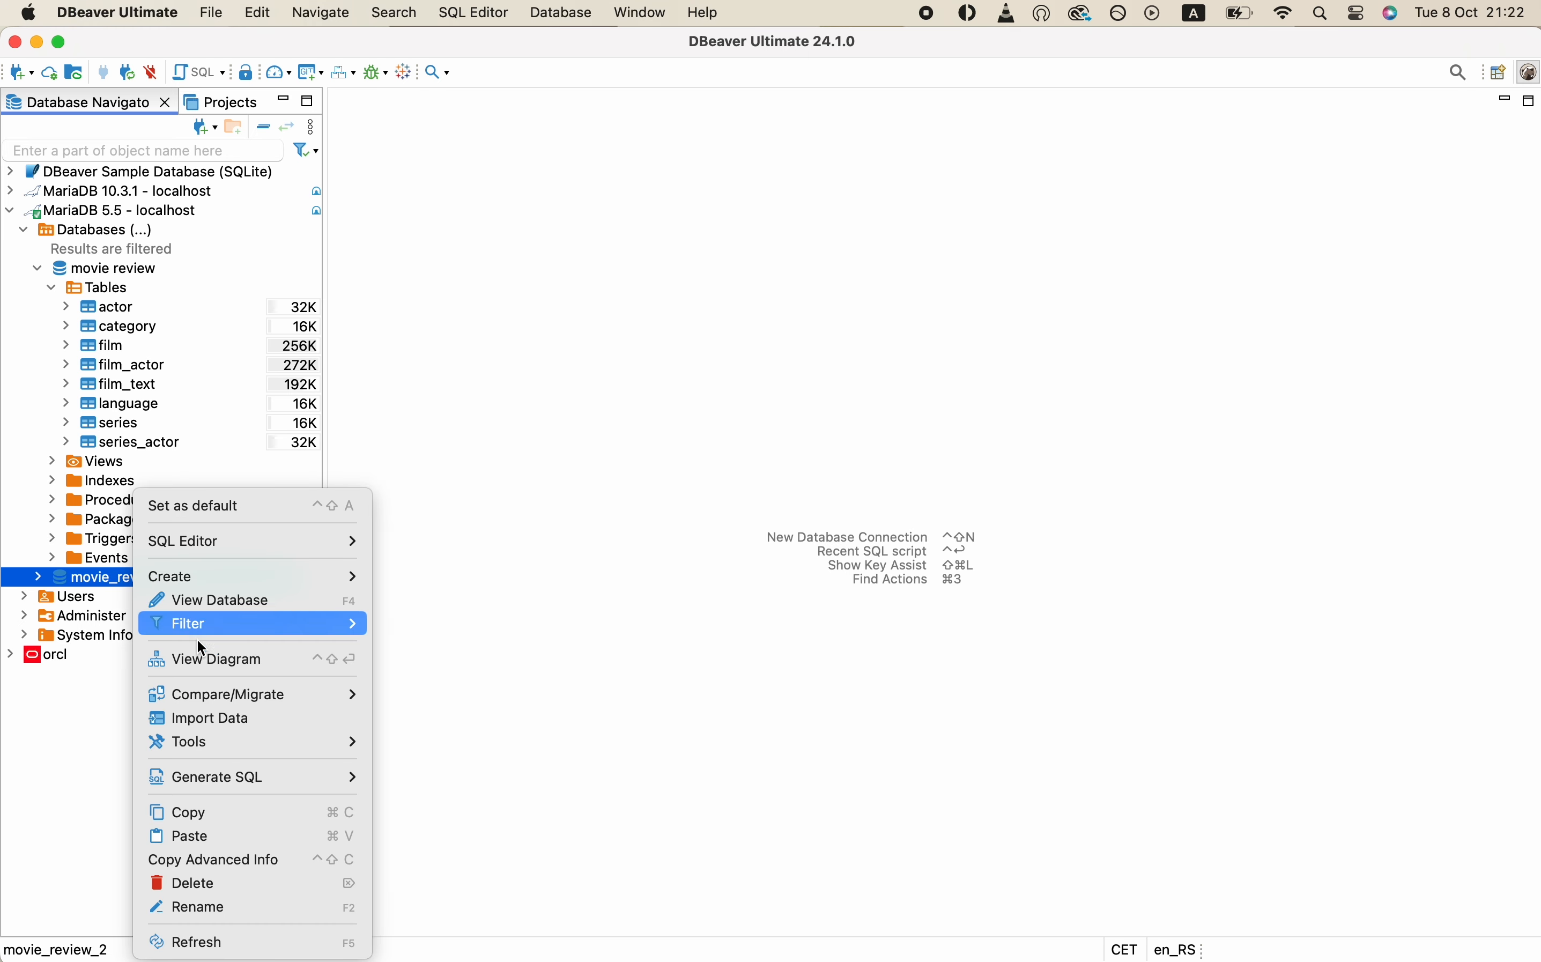
pyautogui.moveTo(279, 741)
pyautogui.click(410, 770)
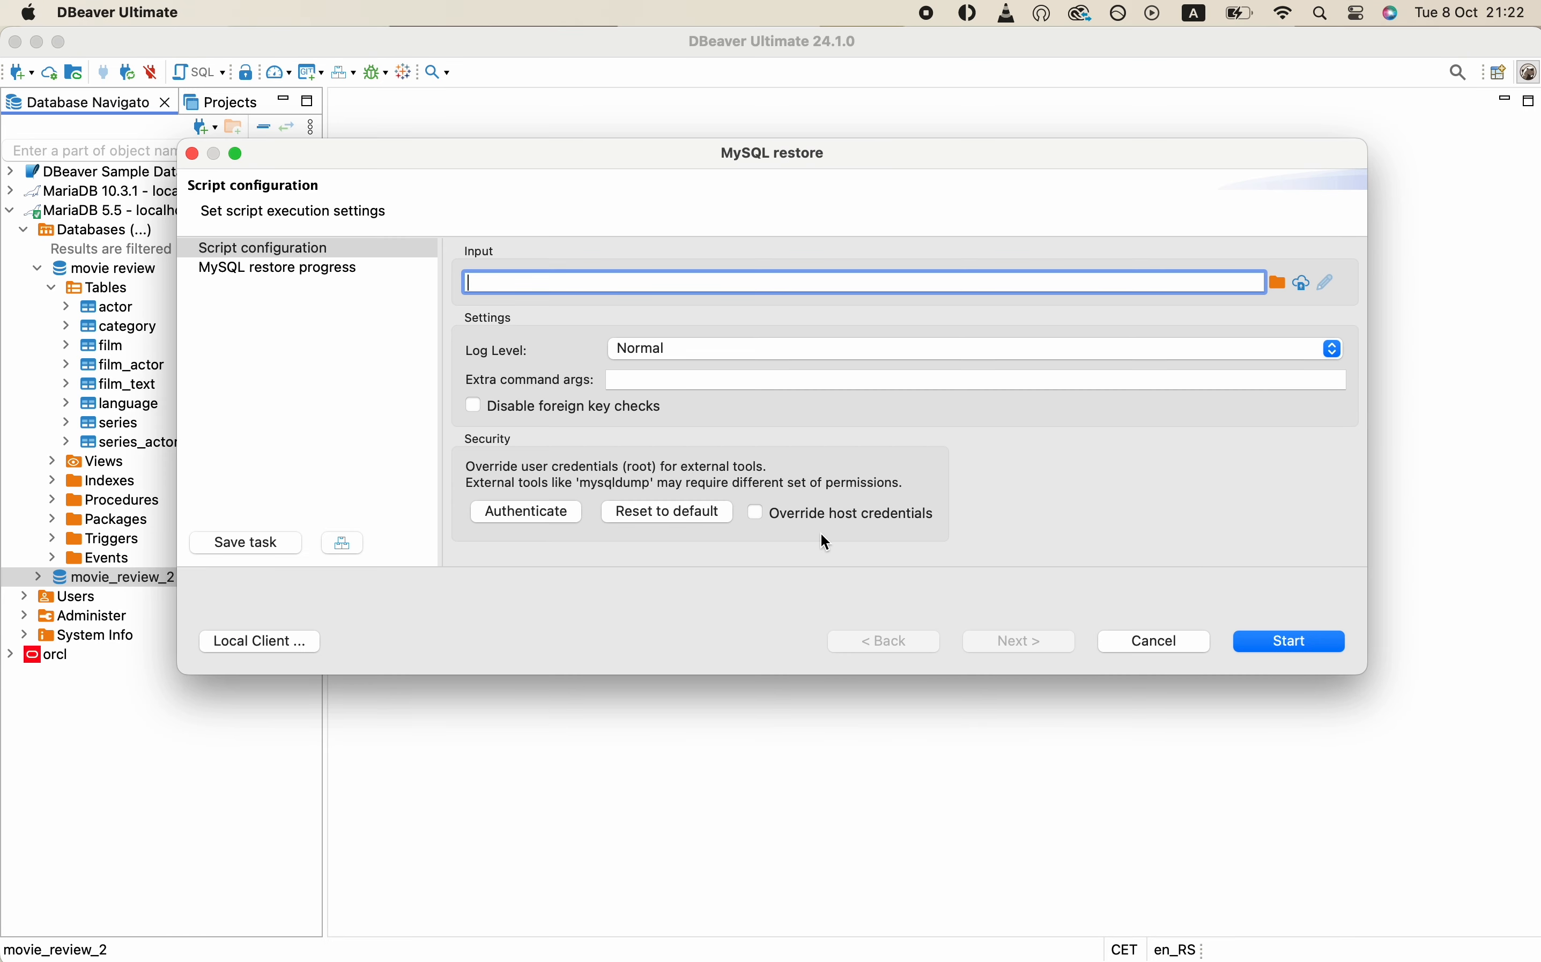
pyautogui.click(1280, 287)
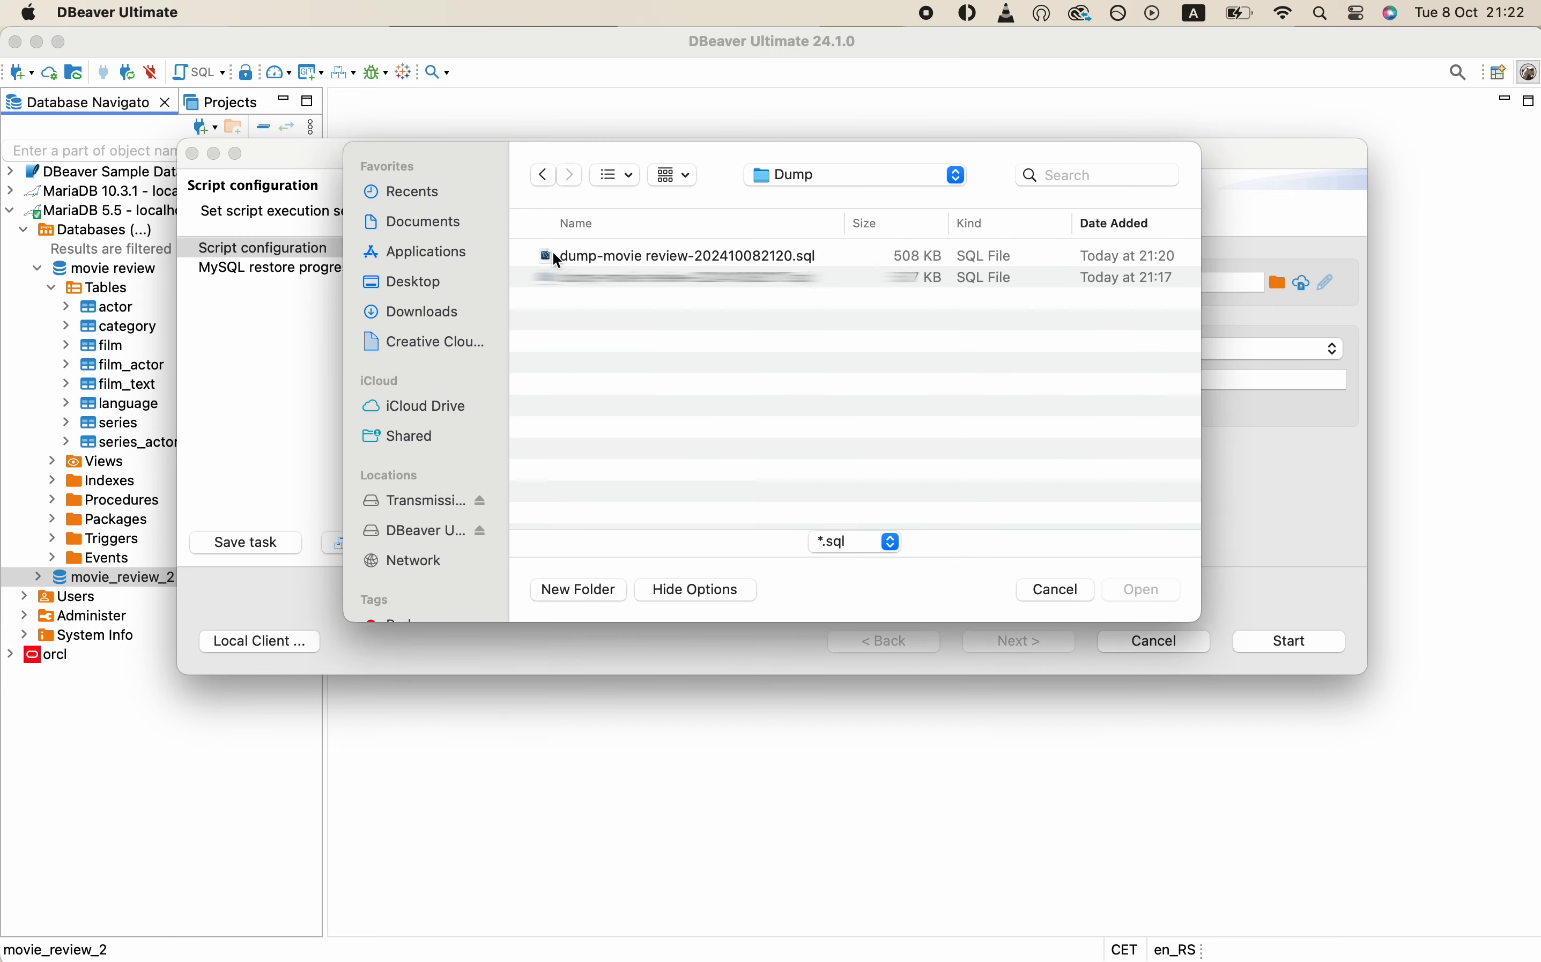
pyautogui.doubleClick(620, 256)
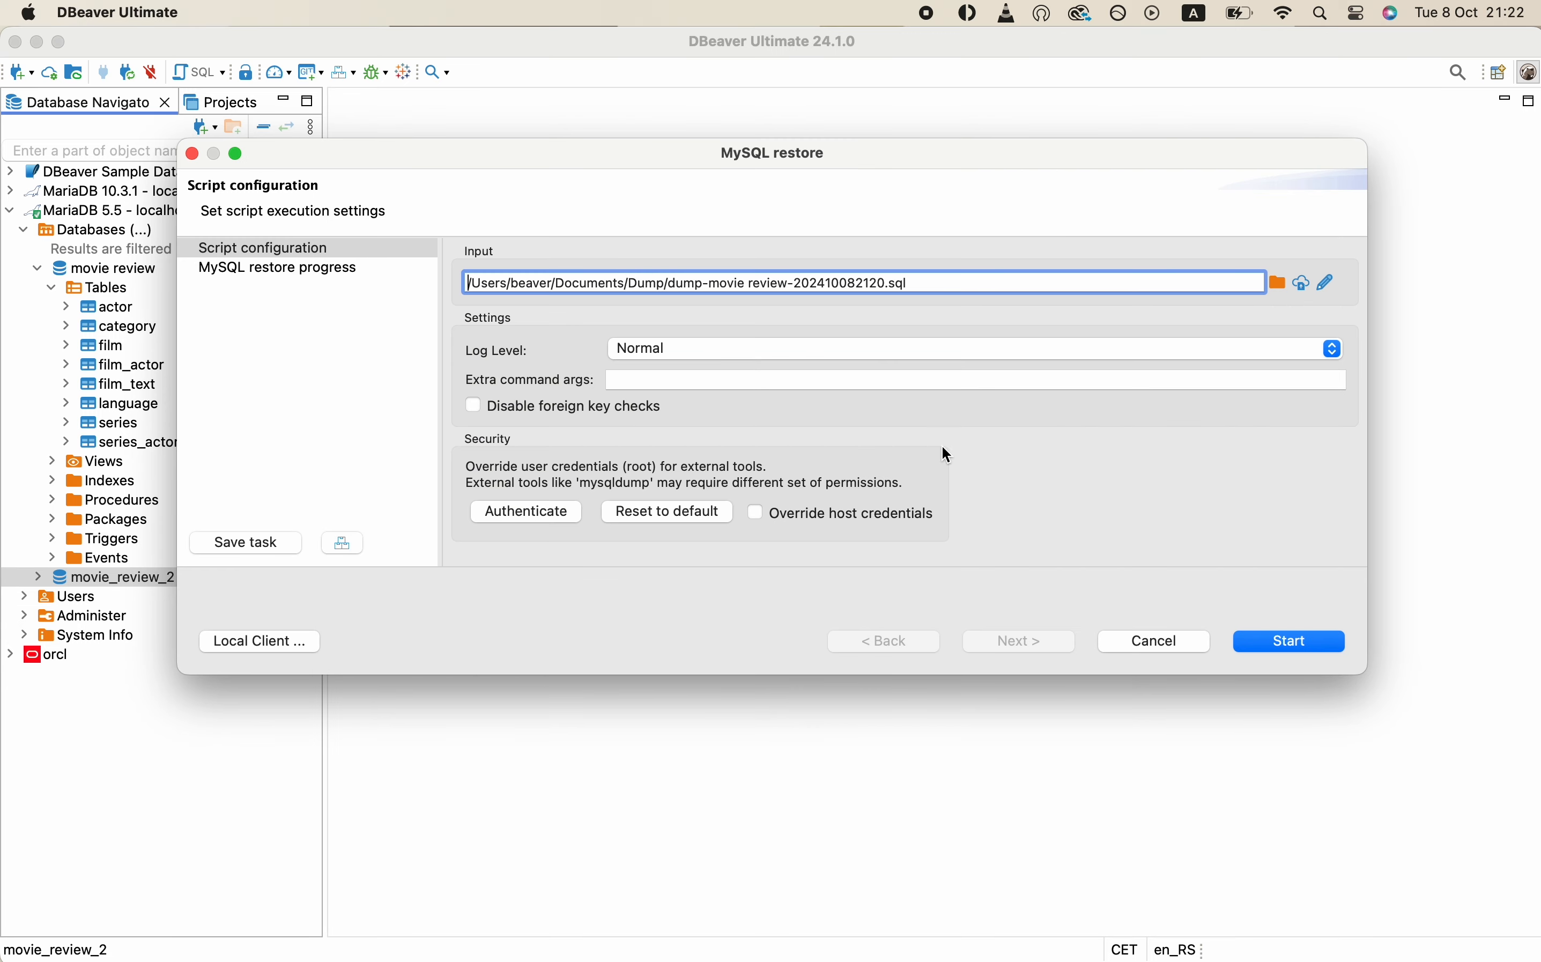
pyautogui.click(1285, 643)
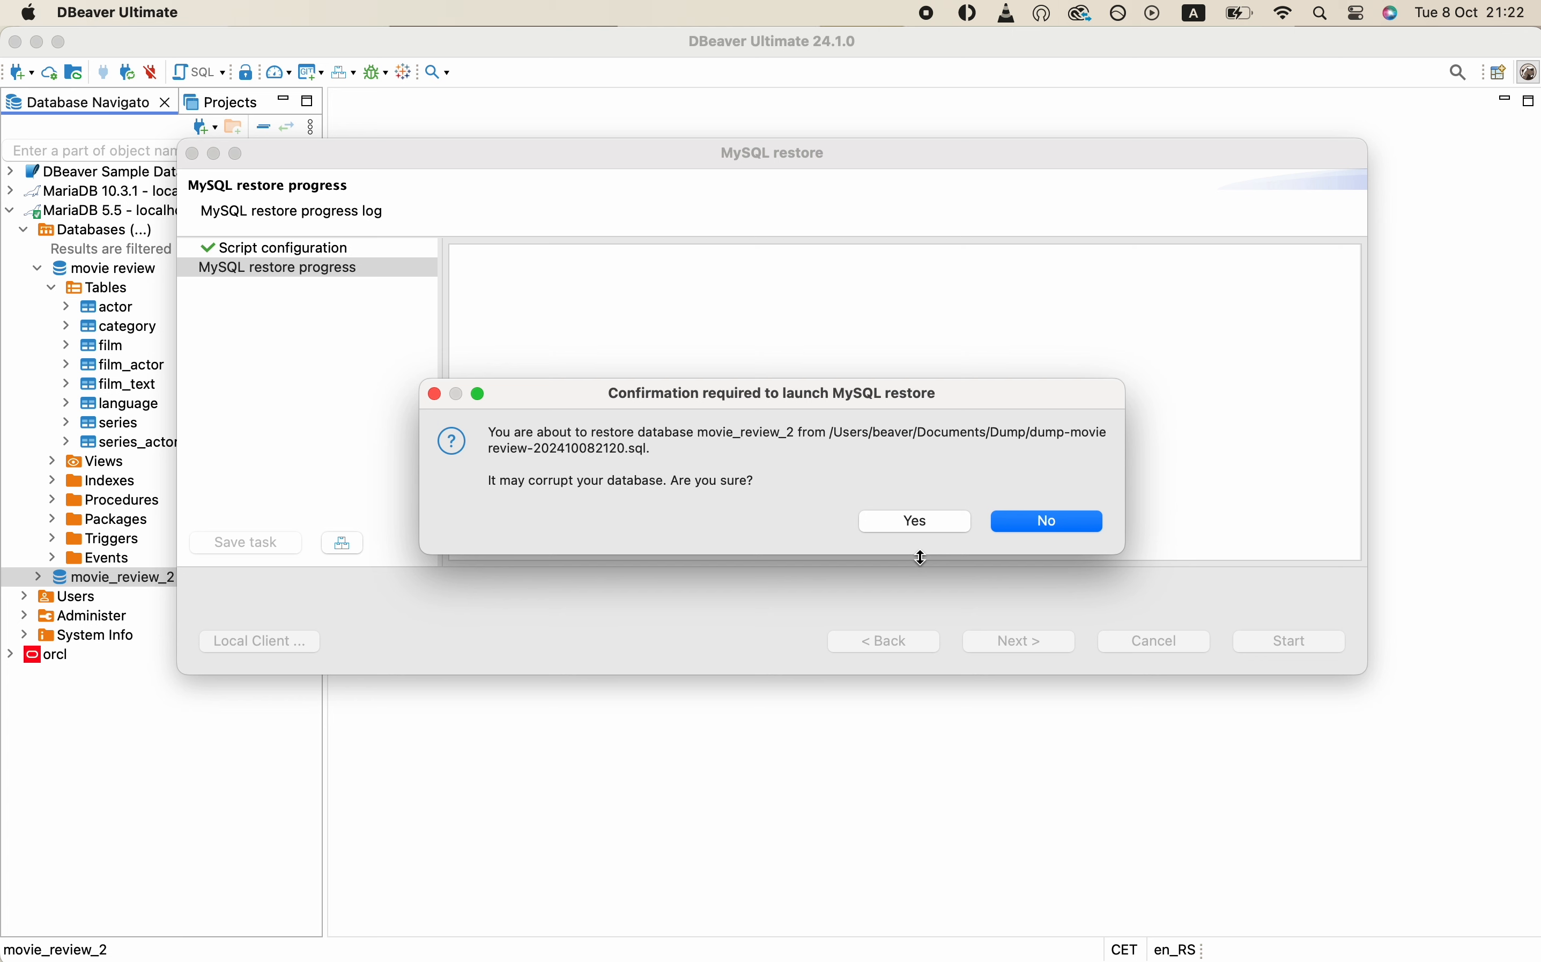
pyautogui.click(947, 523)
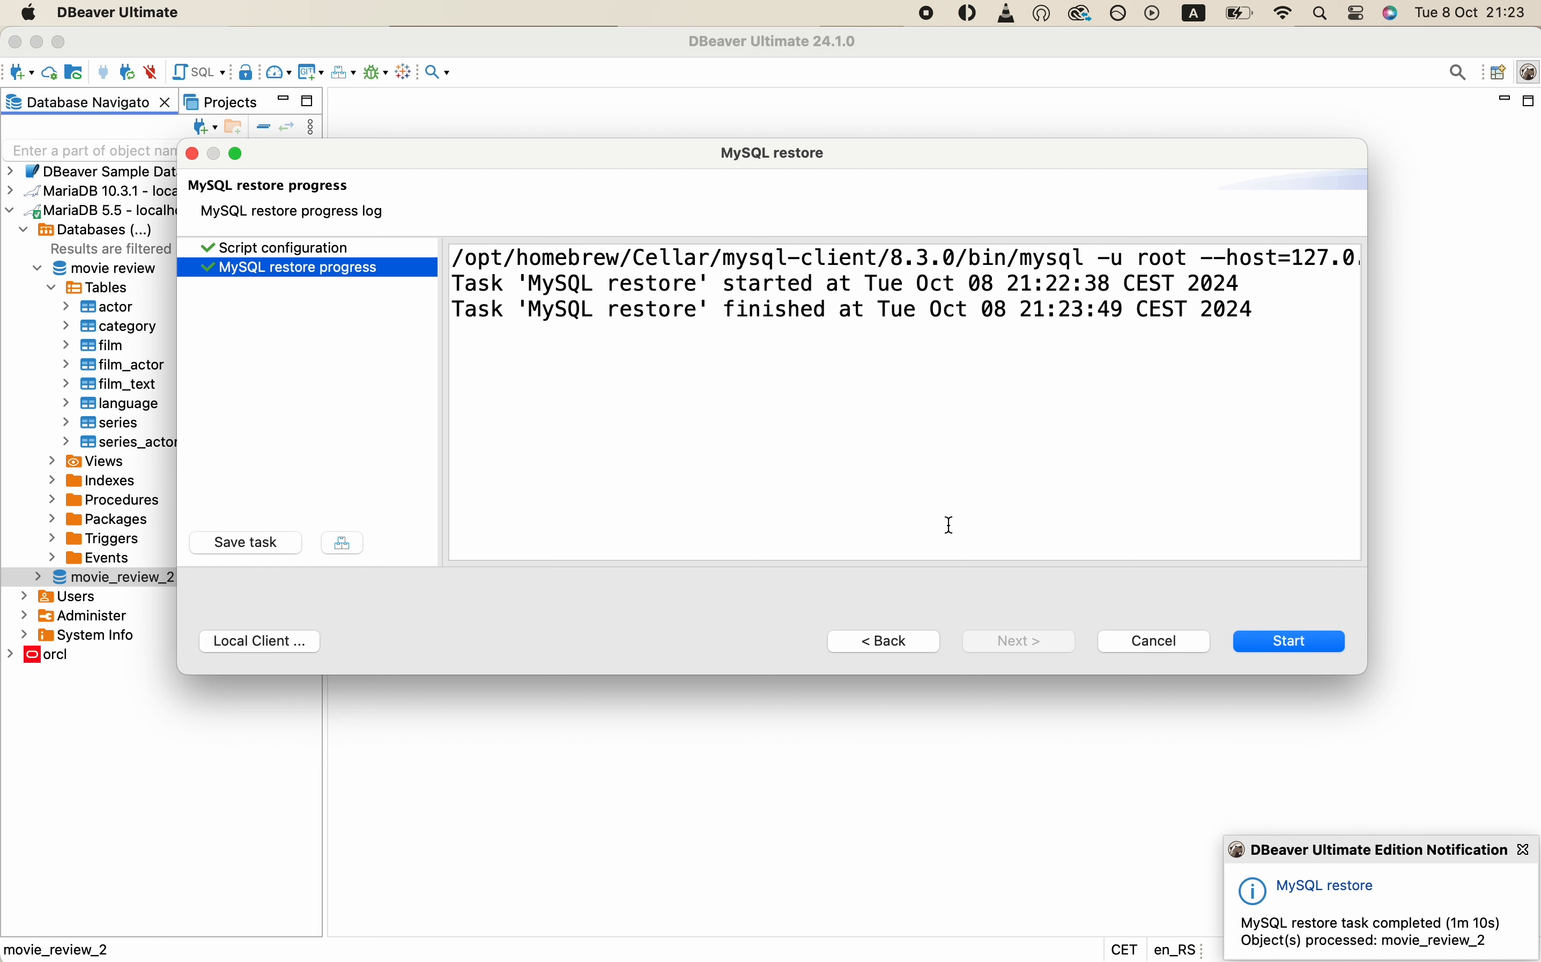
pyautogui.click(193, 154)
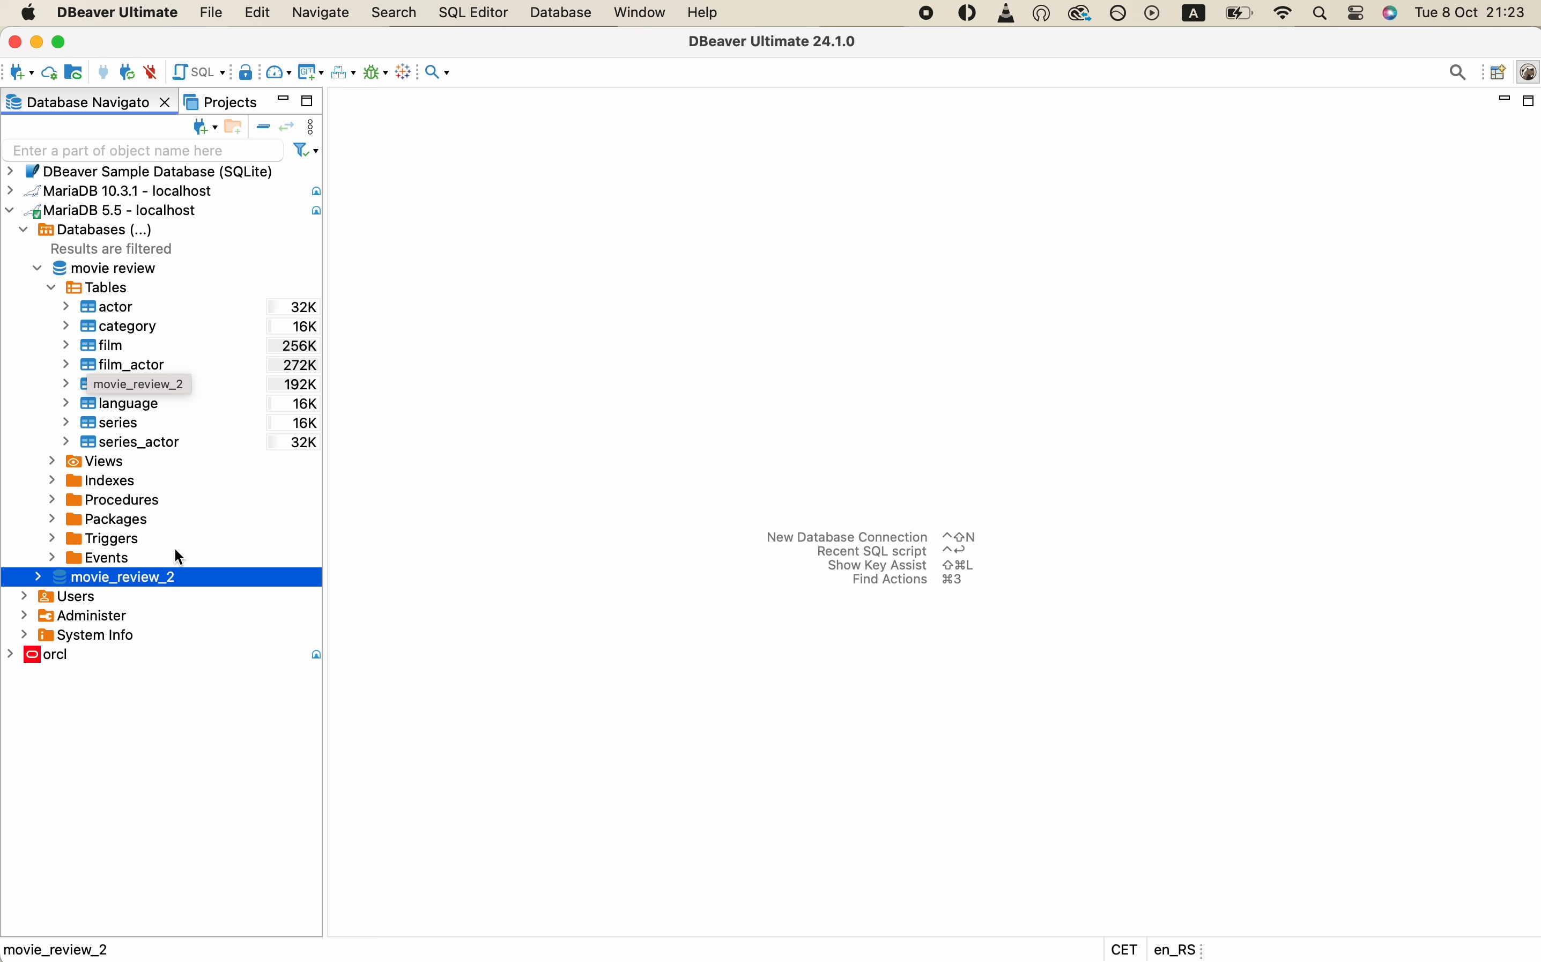
# Step: Check the tables of the restored movie_review_2 database, then collapse it again
pyautogui.click(38, 579)
pyautogui.click(50, 596)
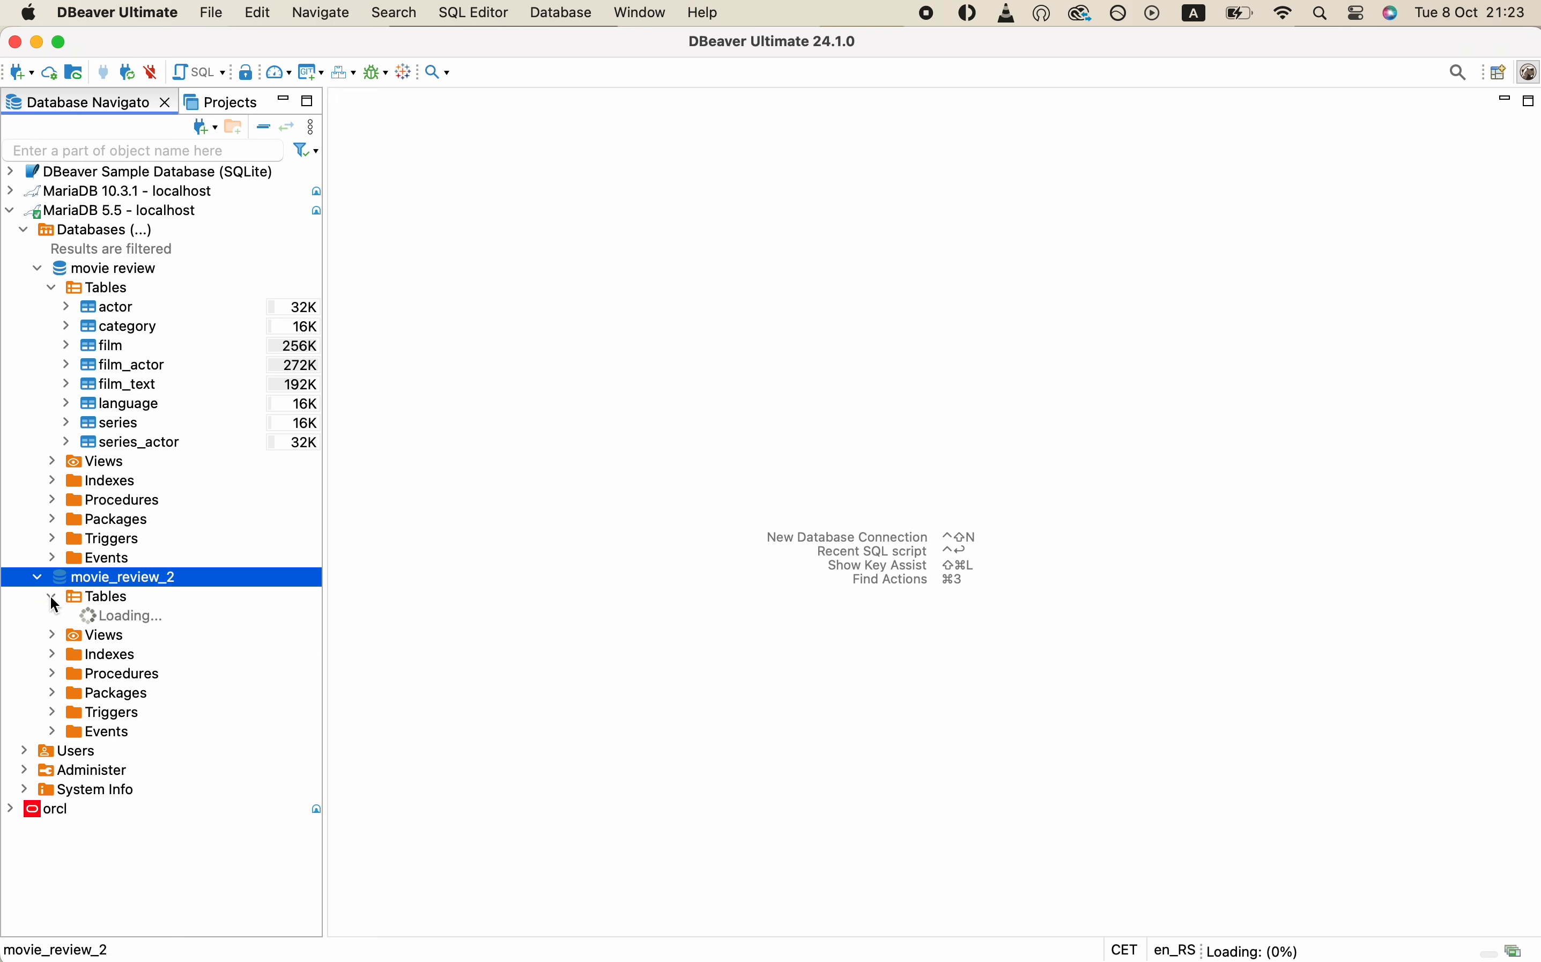
pyautogui.click(38, 577)
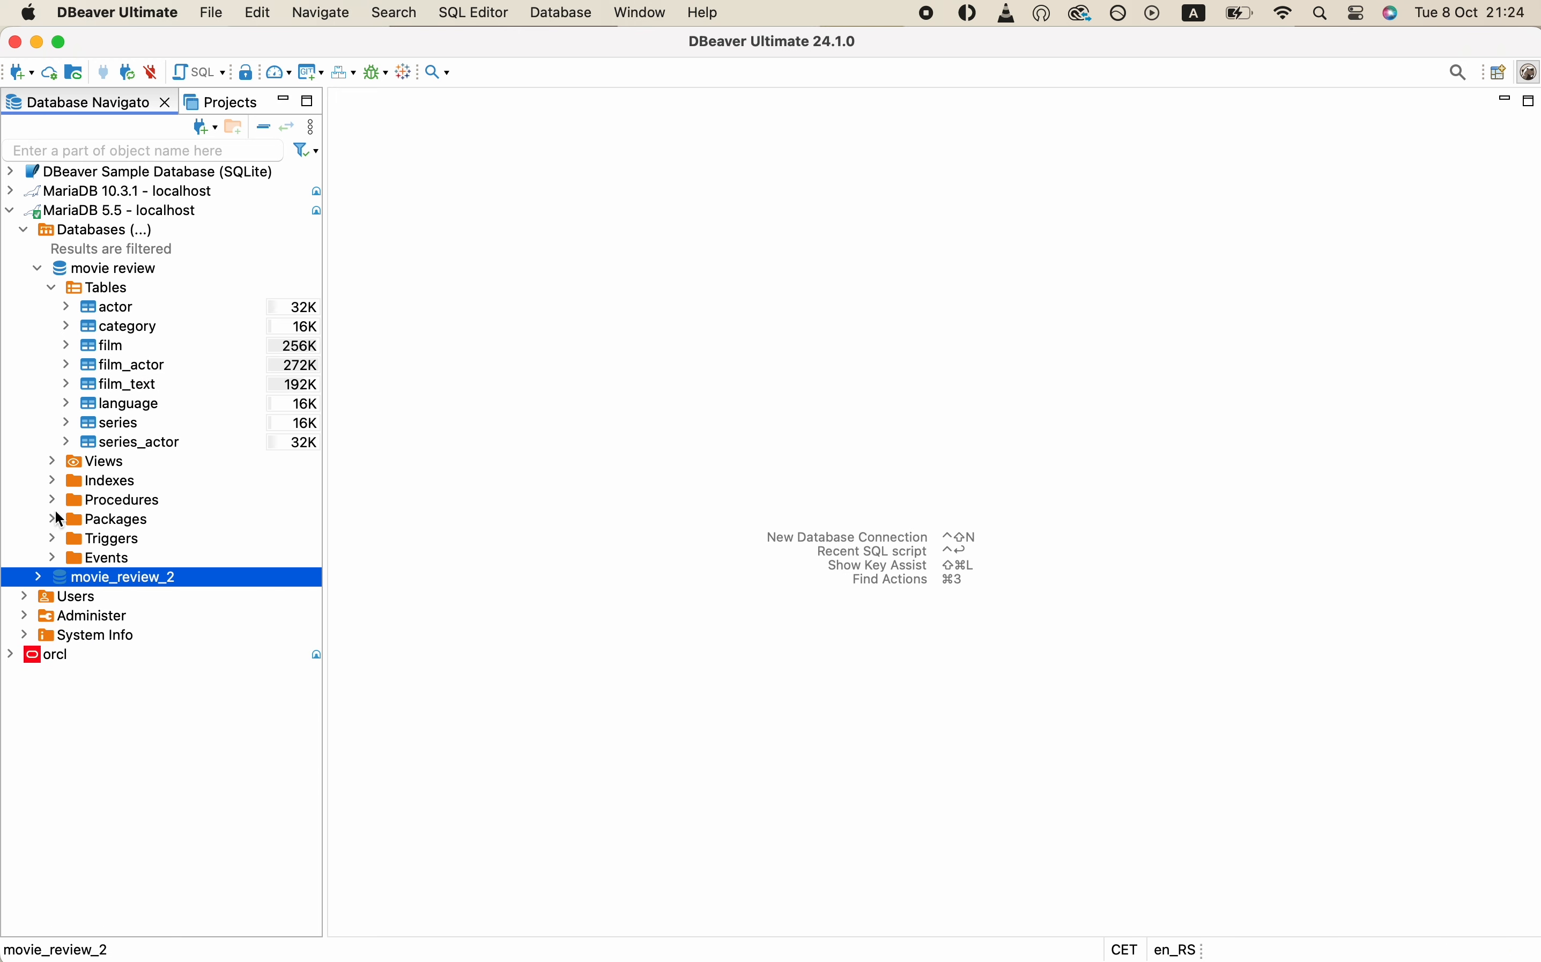
# Step: Save a dump configuration of the movie review database as a task named Movies_backup, without starting the dump
pyautogui.click(124, 271)
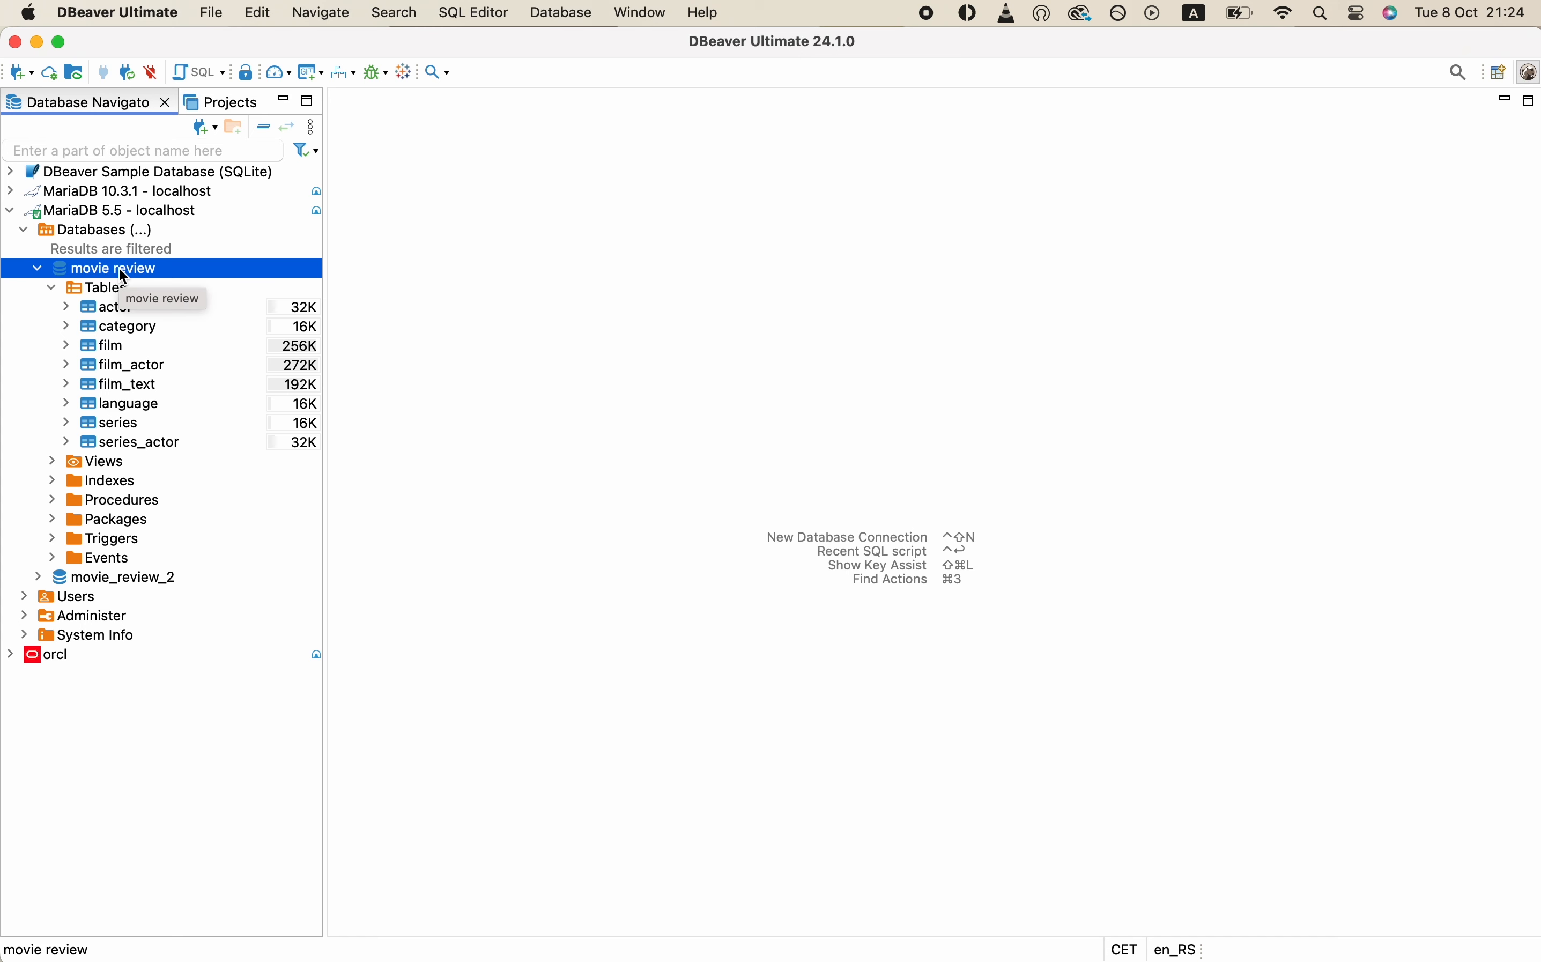
pyautogui.rightClick(121, 272)
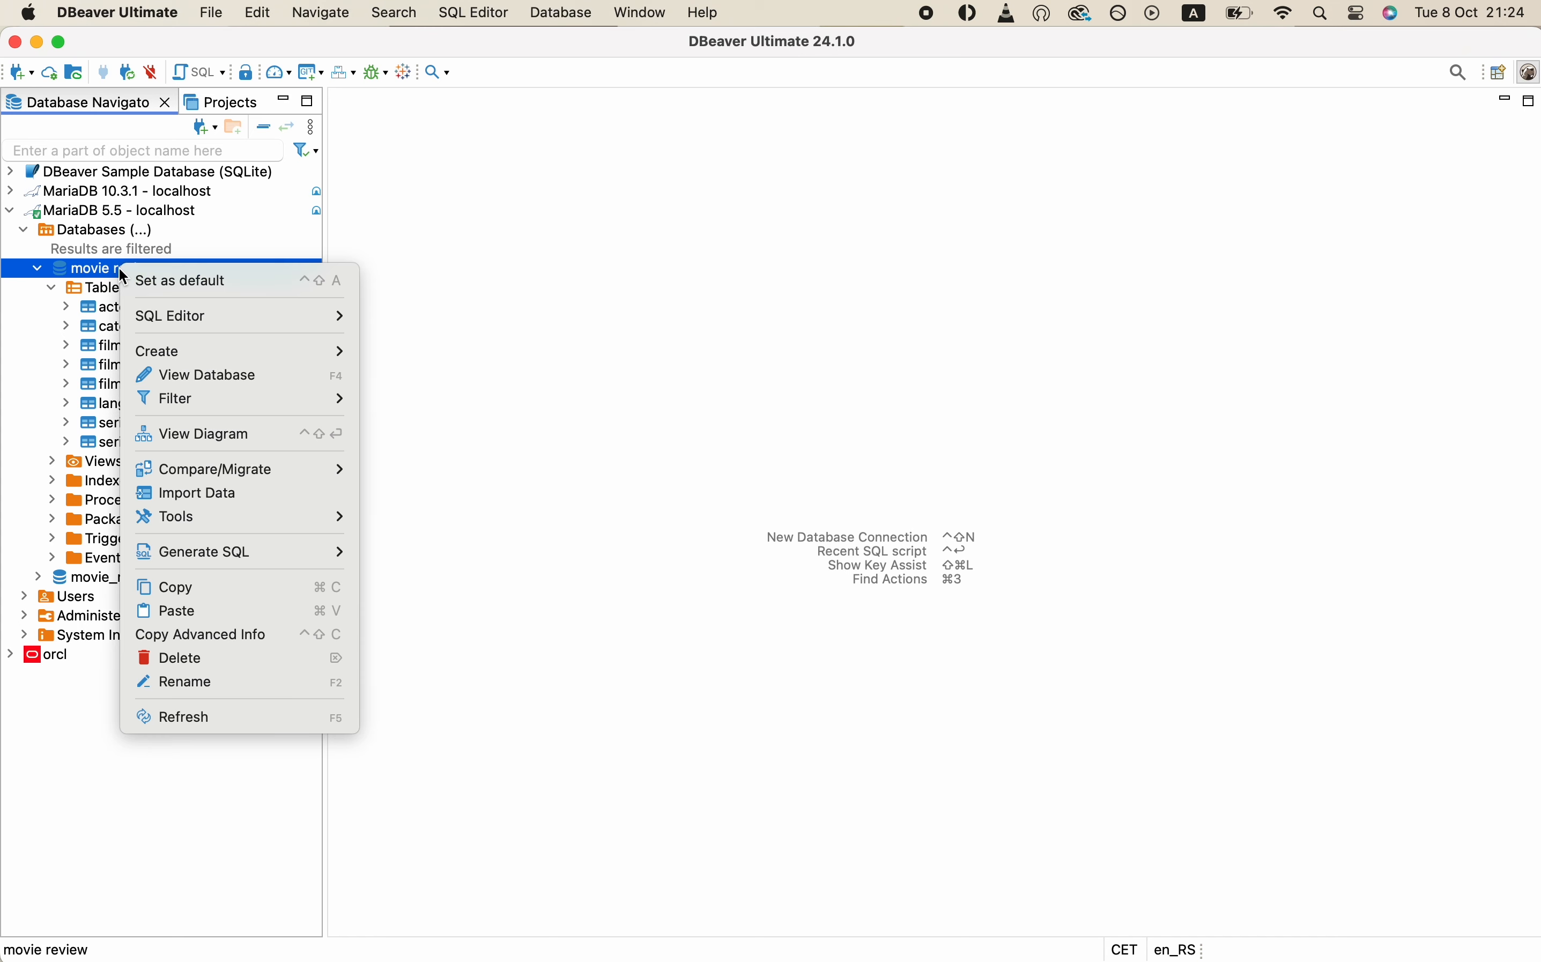
pyautogui.moveTo(241, 519)
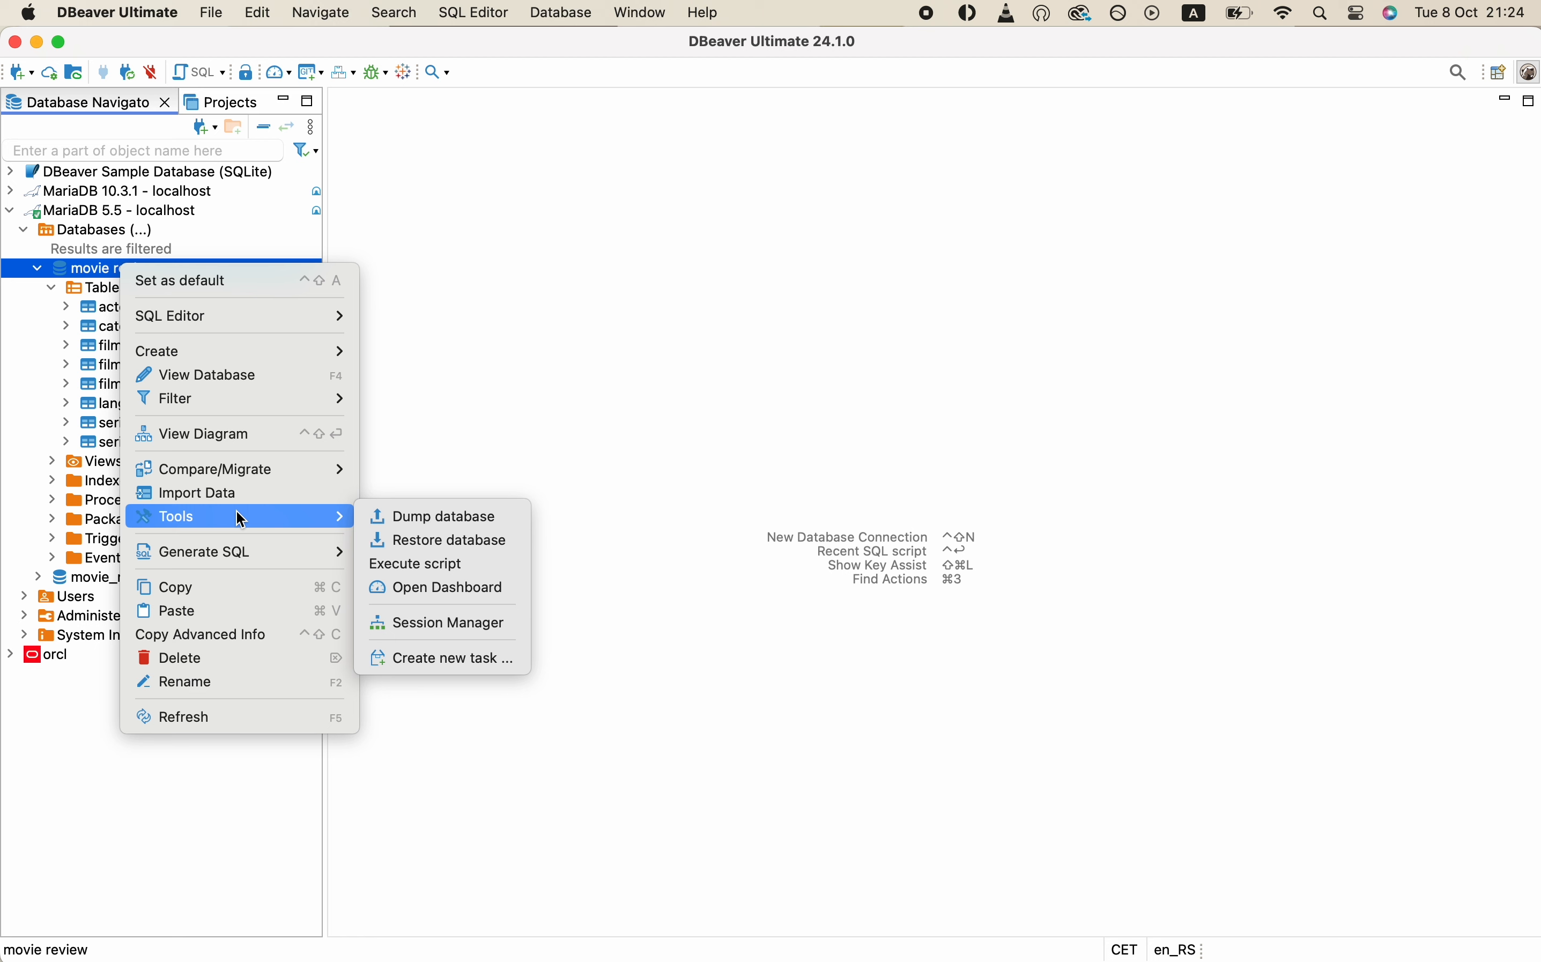
pyautogui.click(388, 520)
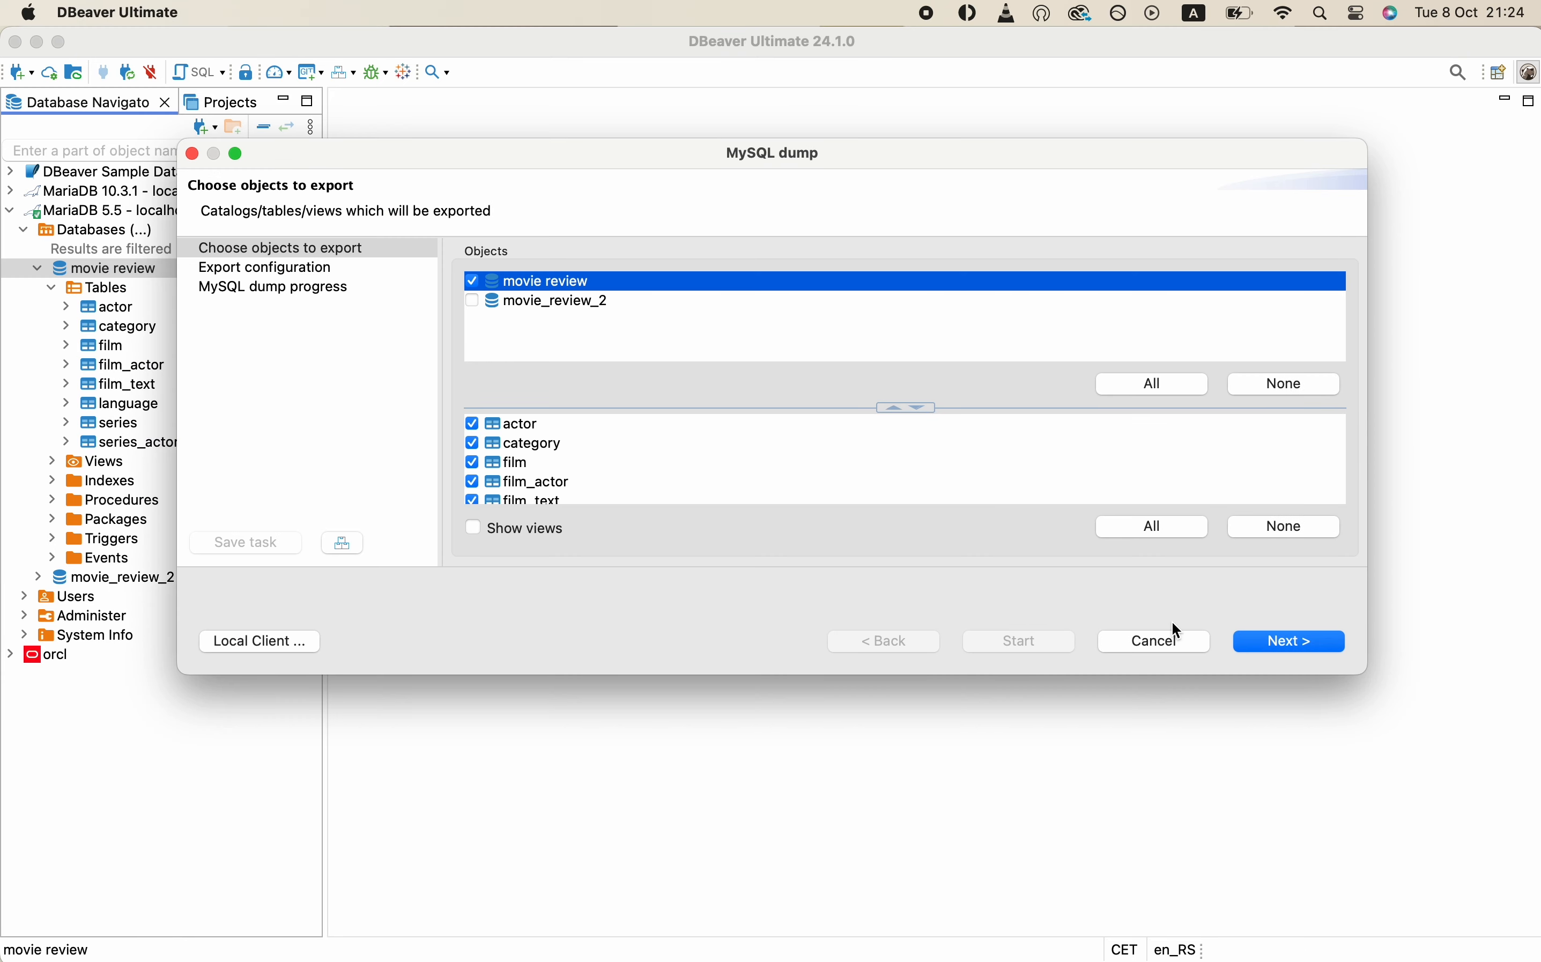
pyautogui.click(1269, 640)
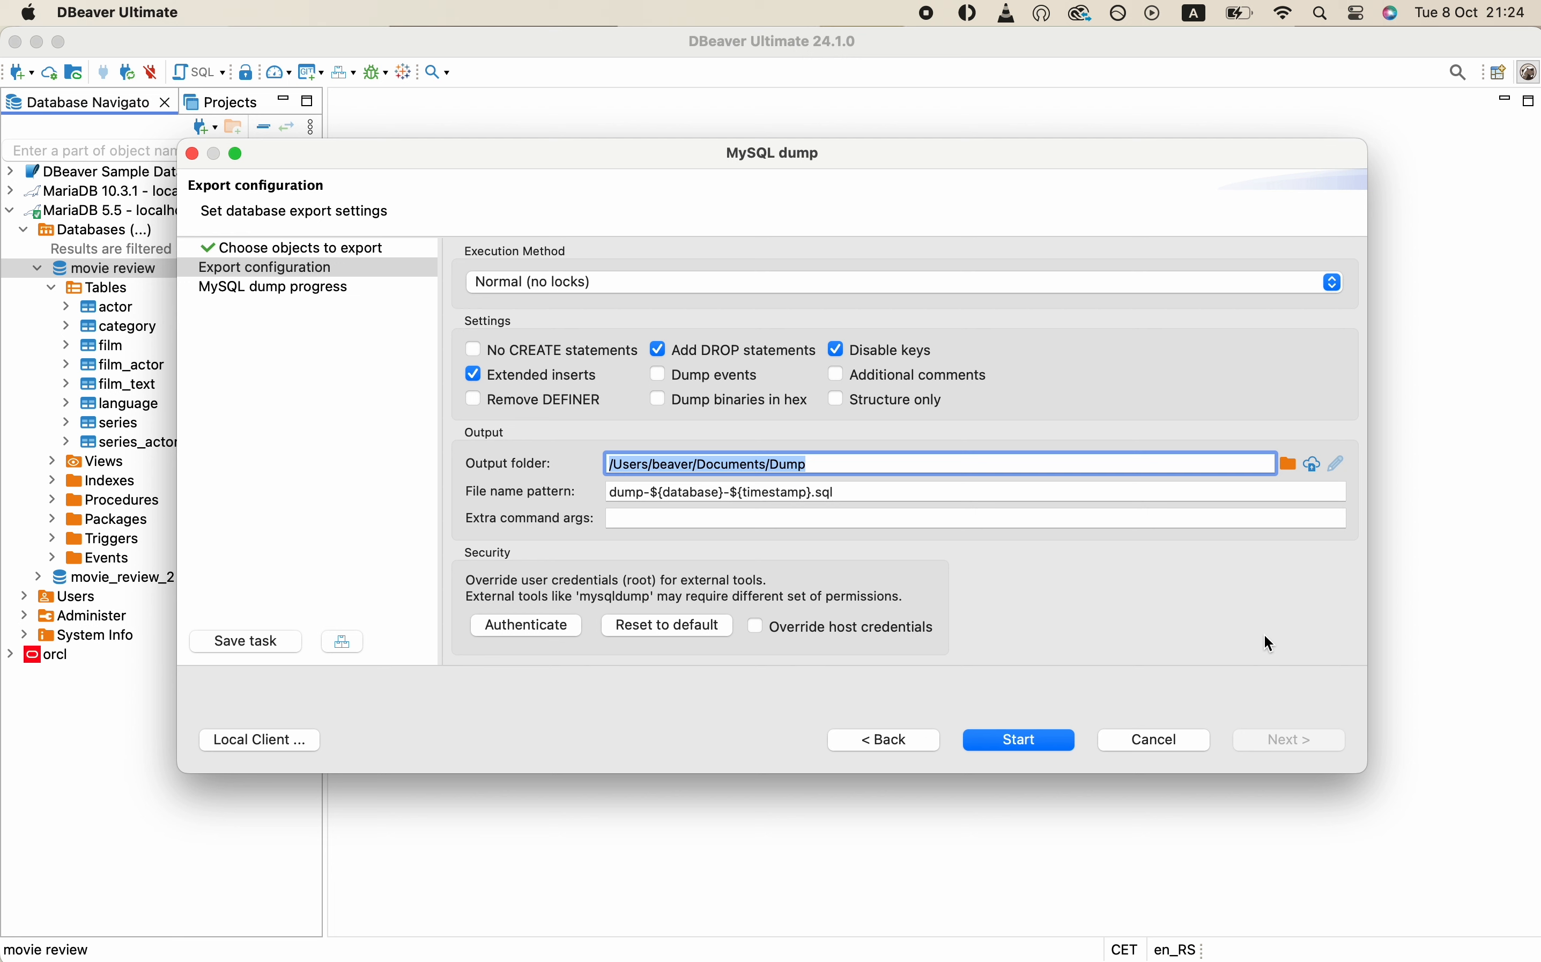
pyautogui.click(238, 635)
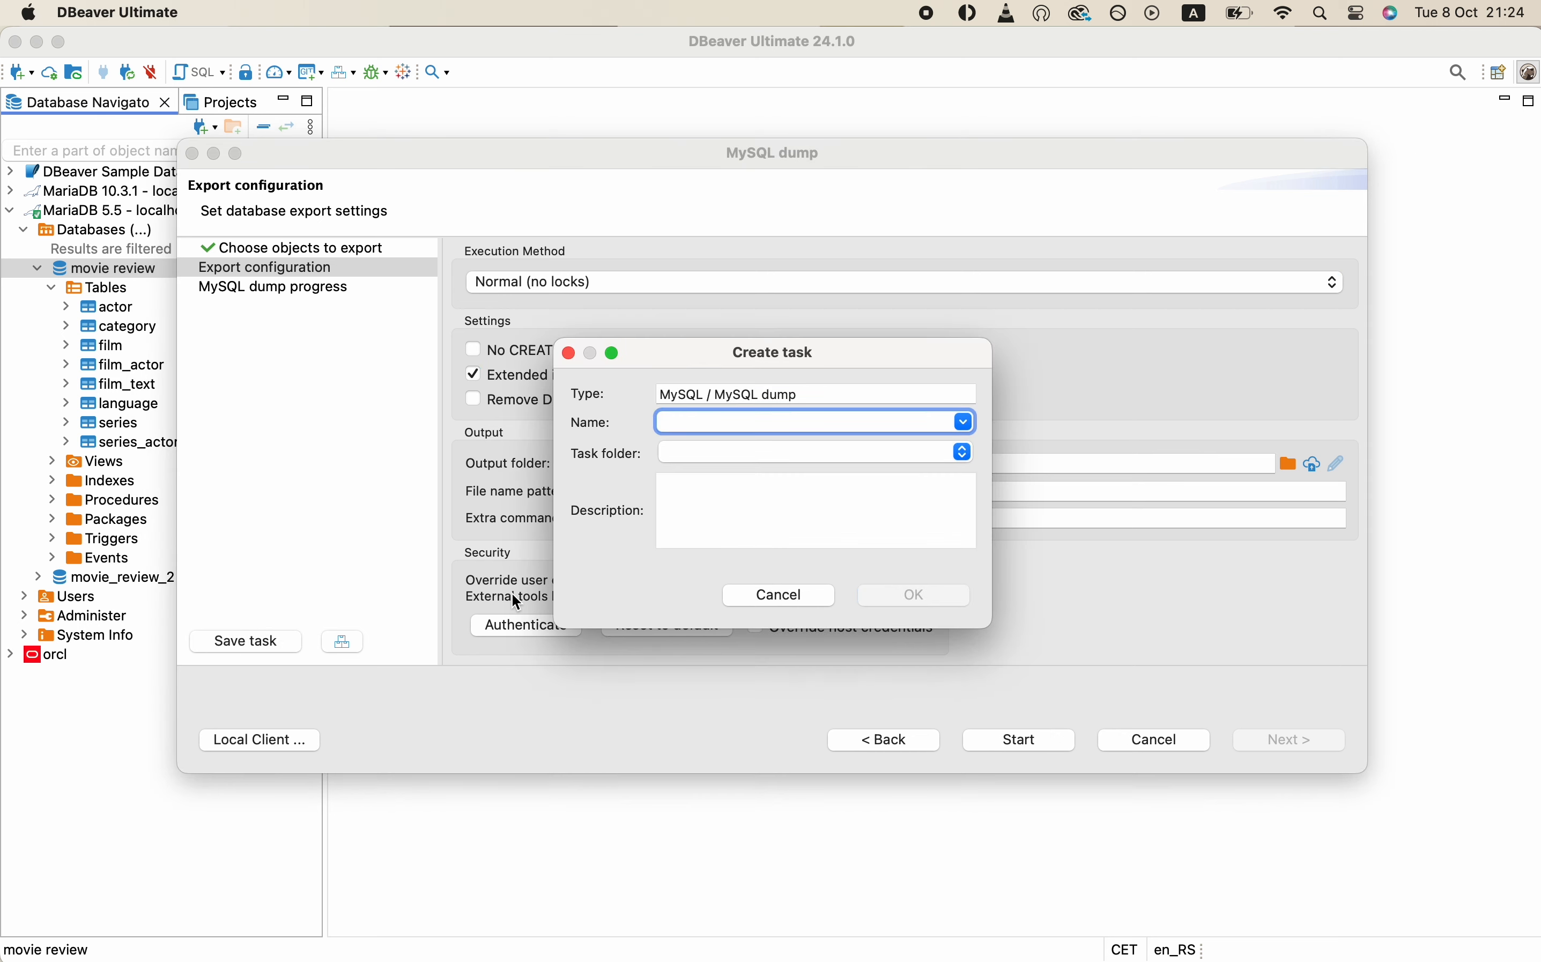
pyautogui.write('Movies_backup')
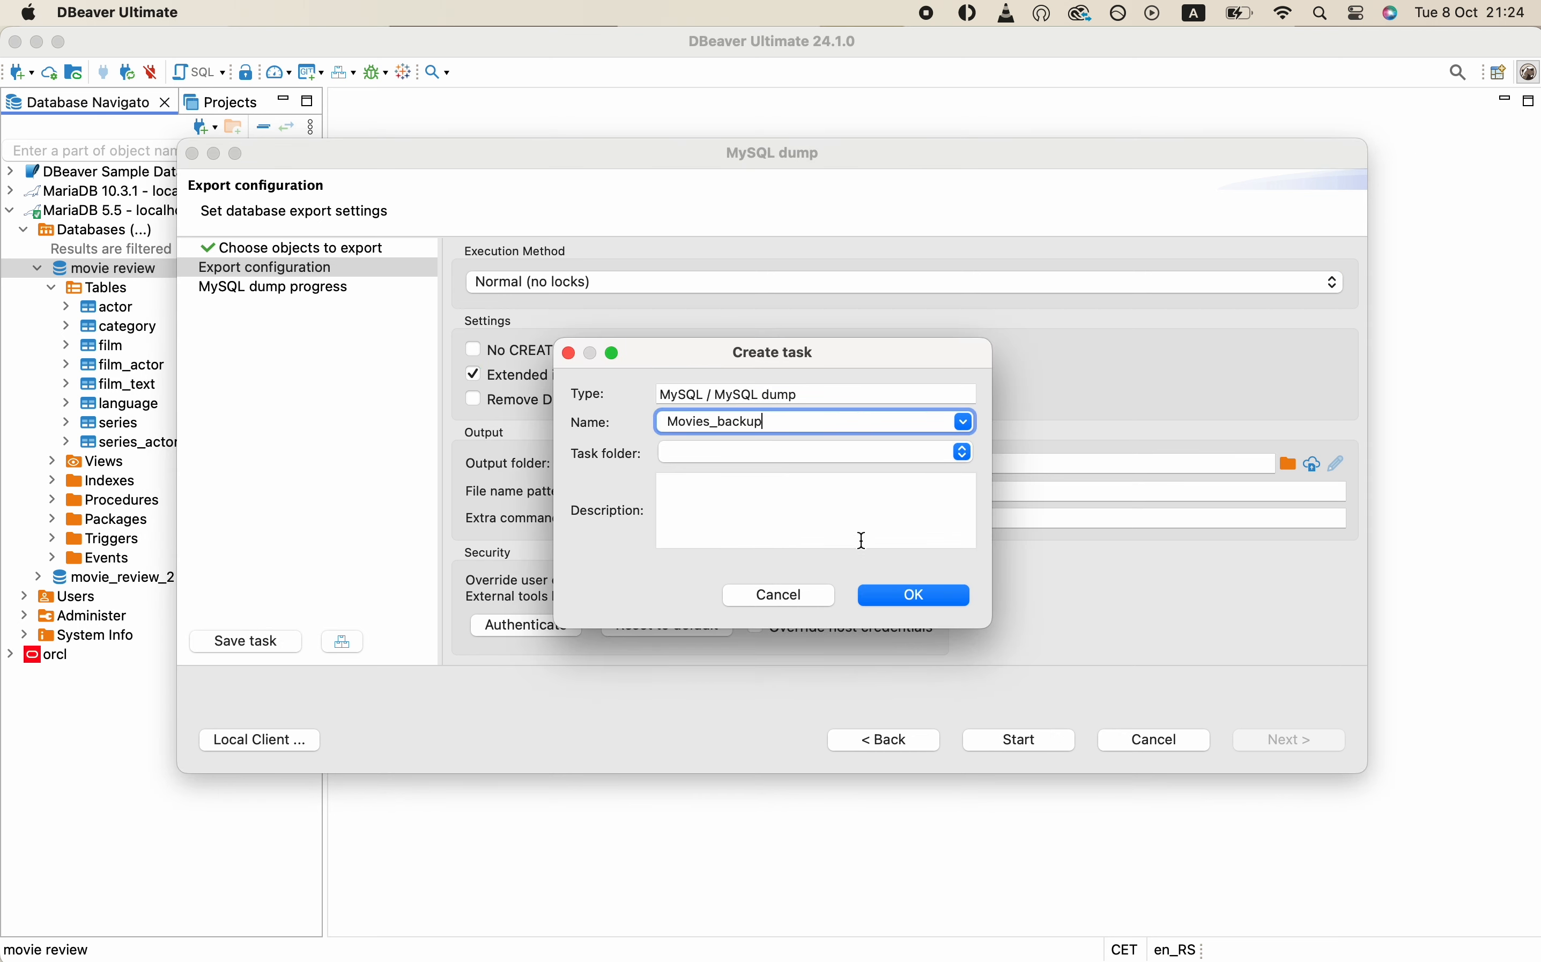
pyautogui.click(908, 594)
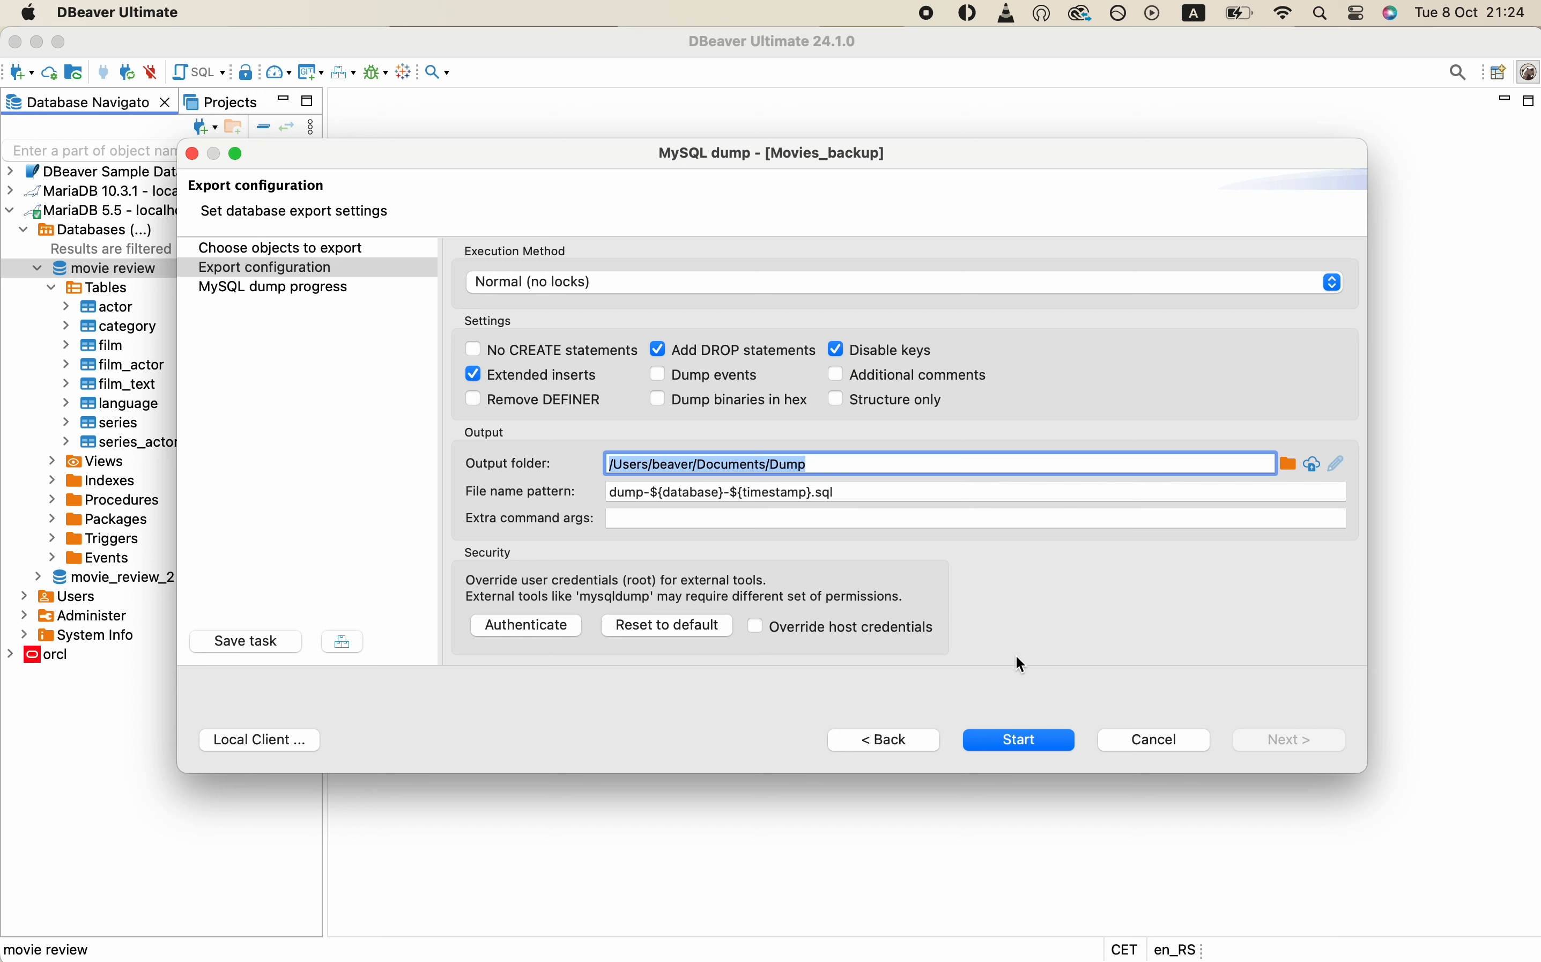
pyautogui.click(1124, 742)
# Step: Show the database tasks and schedule the Movies_backup task to run daily at 19:00:00
pyautogui.click(572, 13)
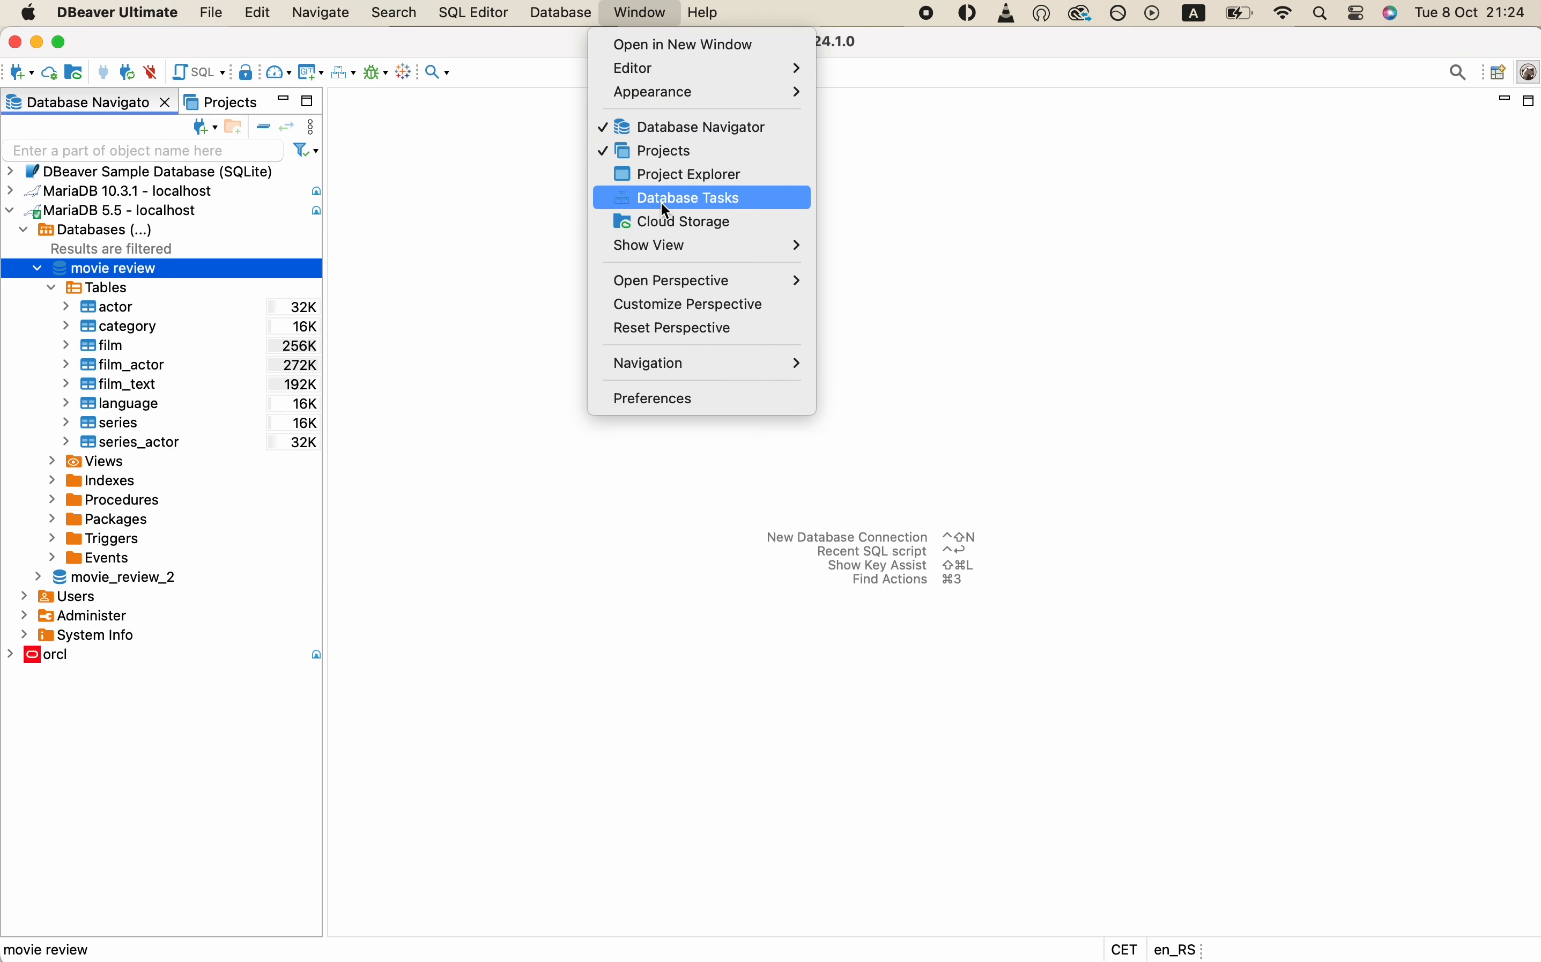
pyautogui.click(666, 210)
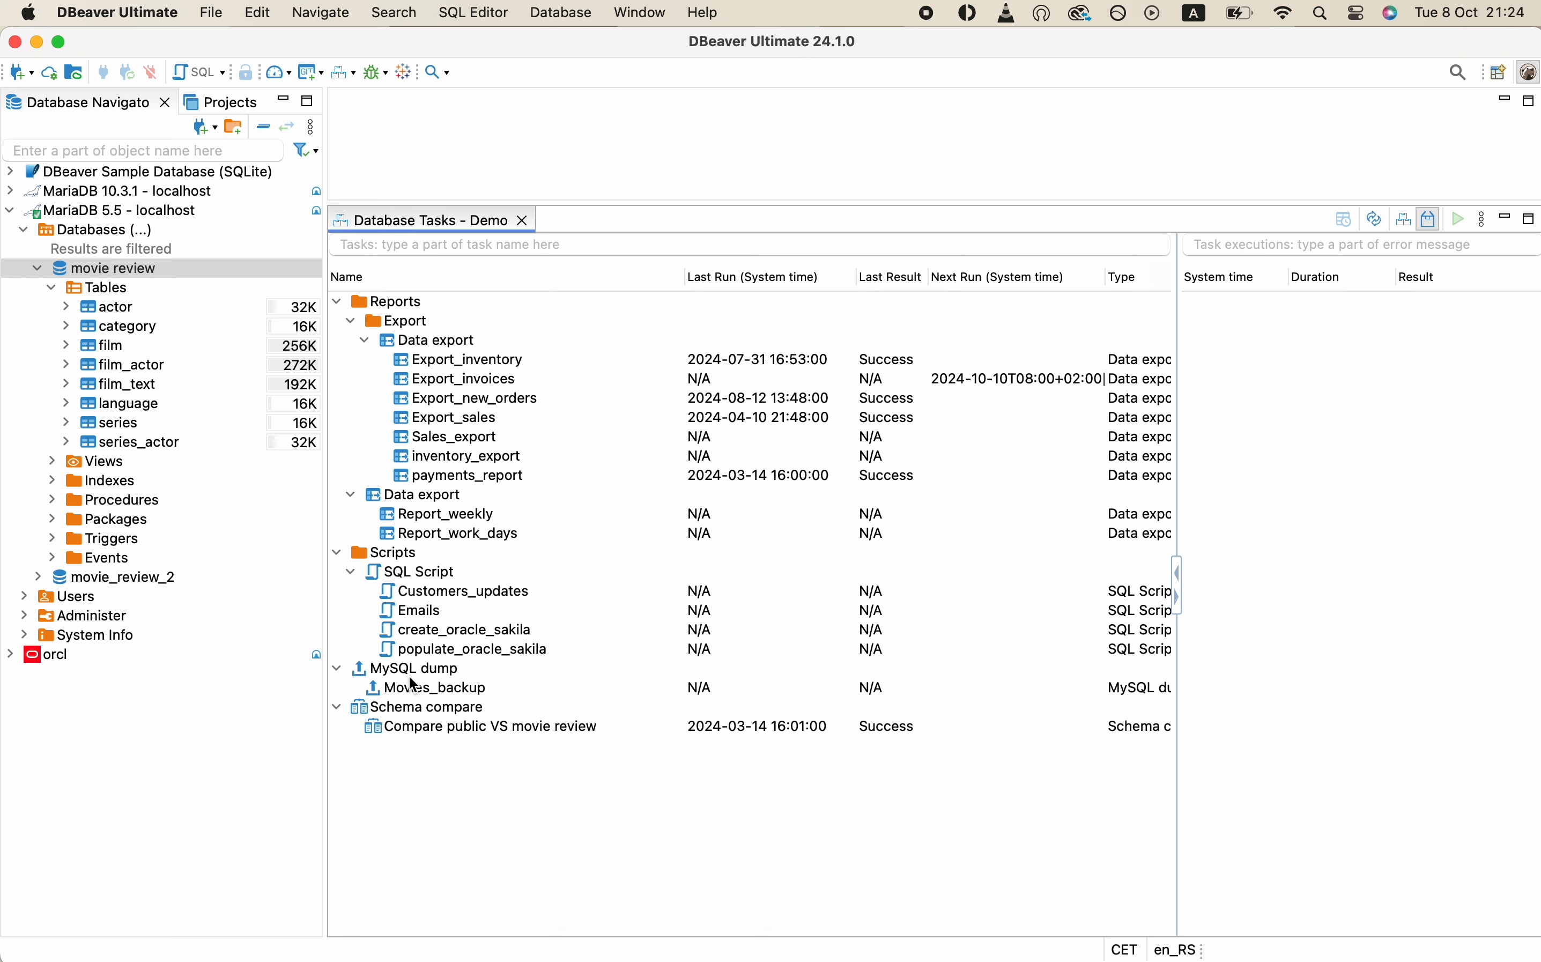
pyautogui.click(412, 689)
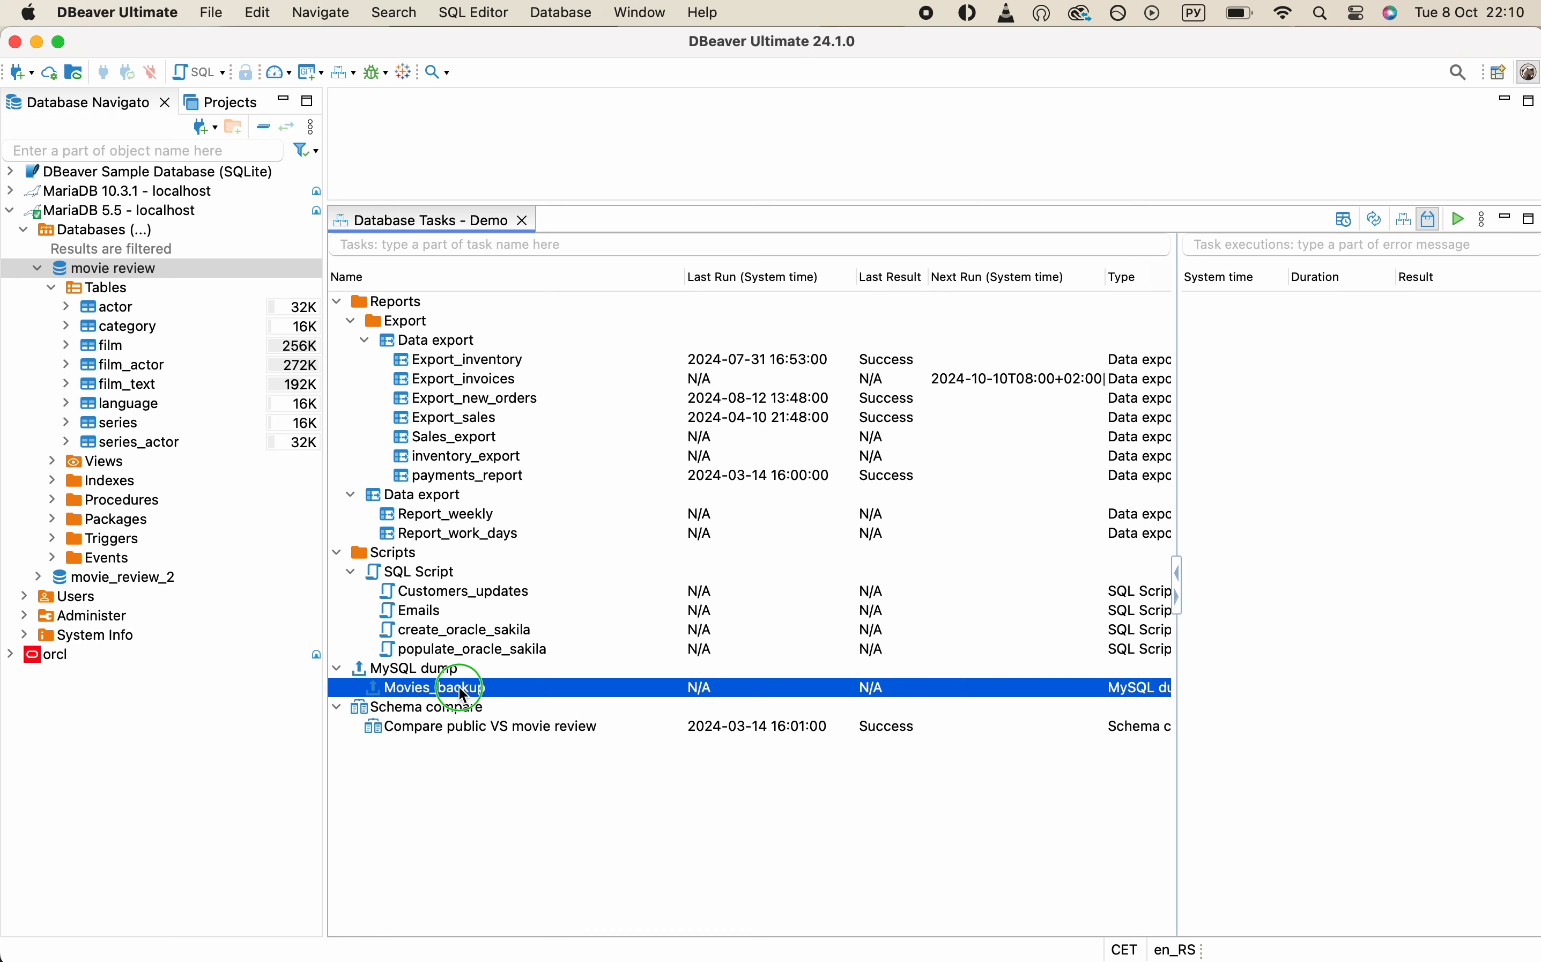
pyautogui.rightClick(459, 687)
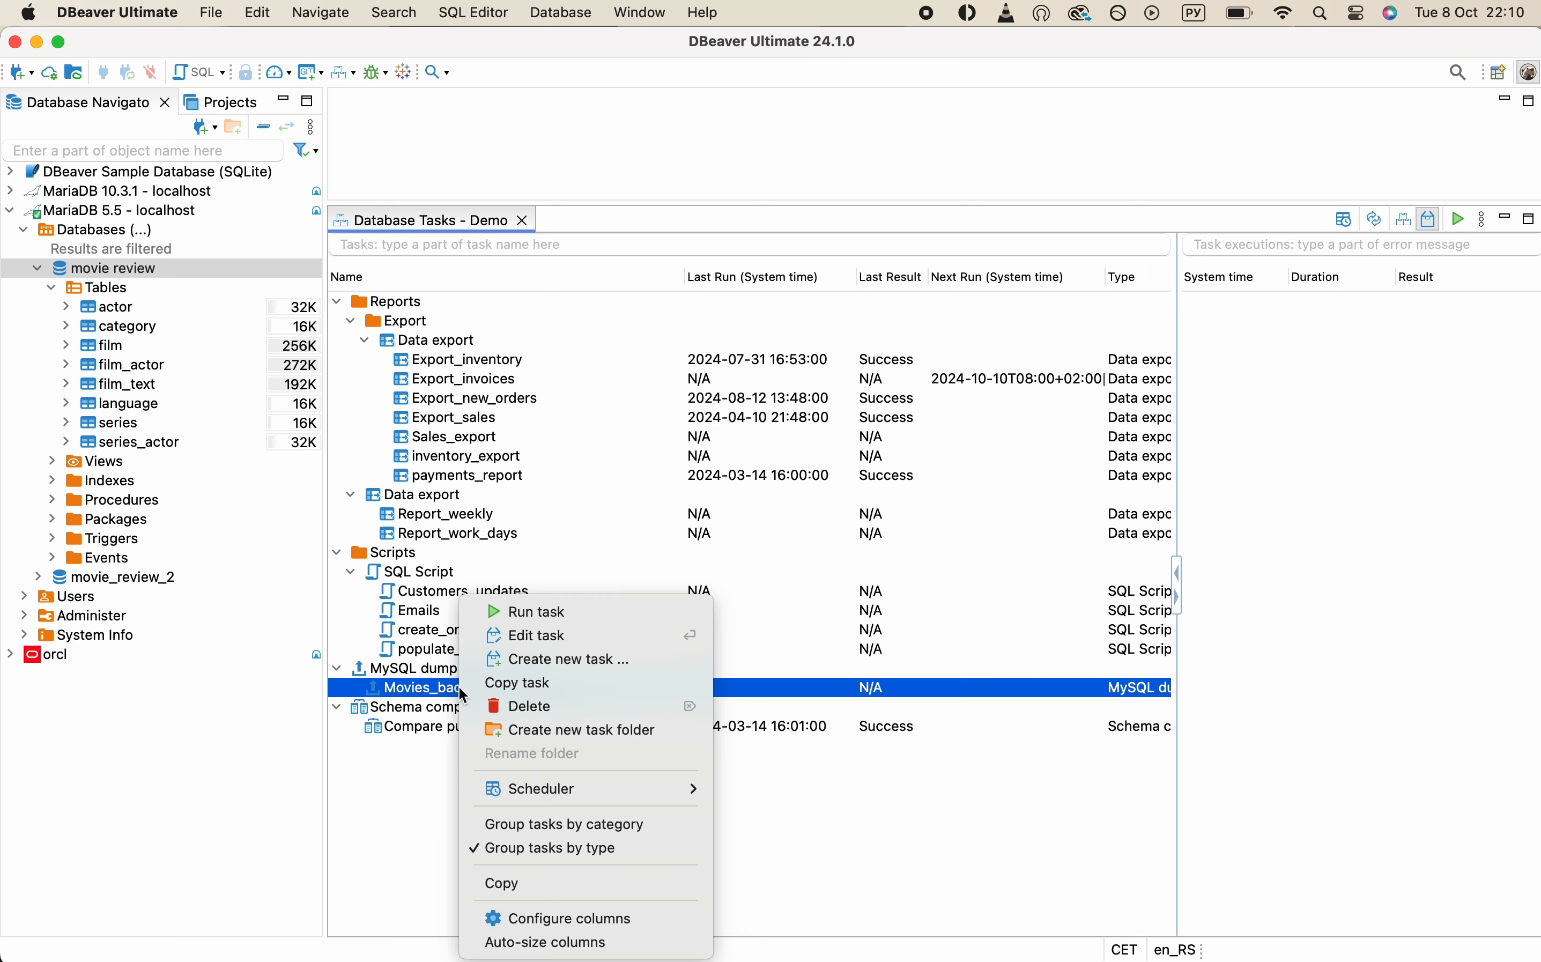
pyautogui.moveTo(606, 802)
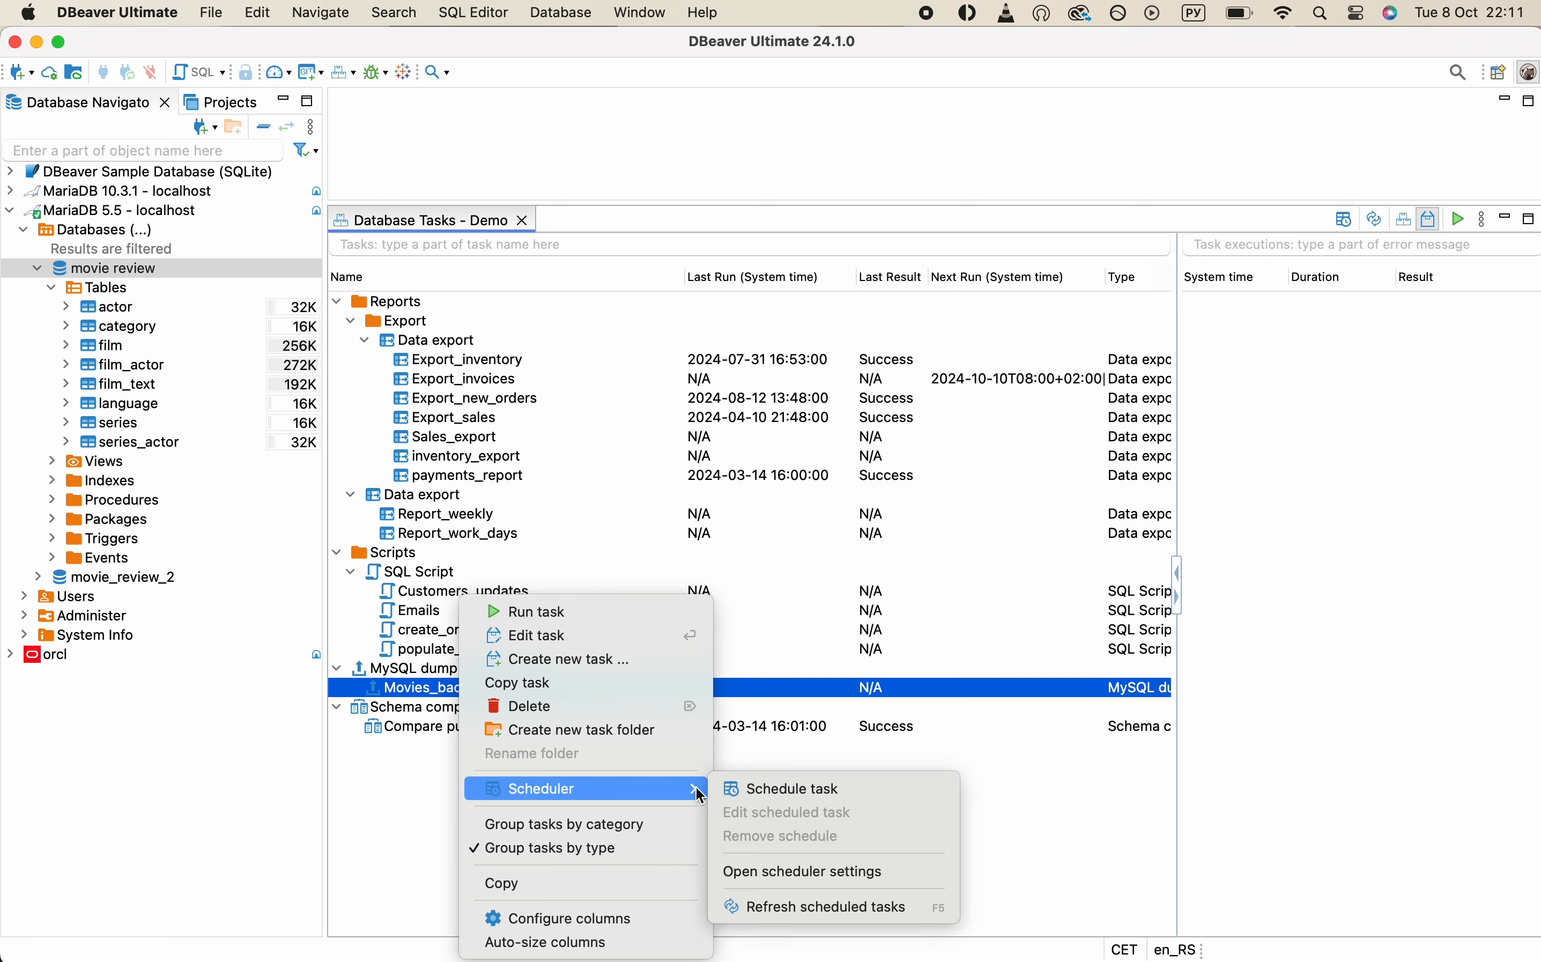
pyautogui.click(751, 789)
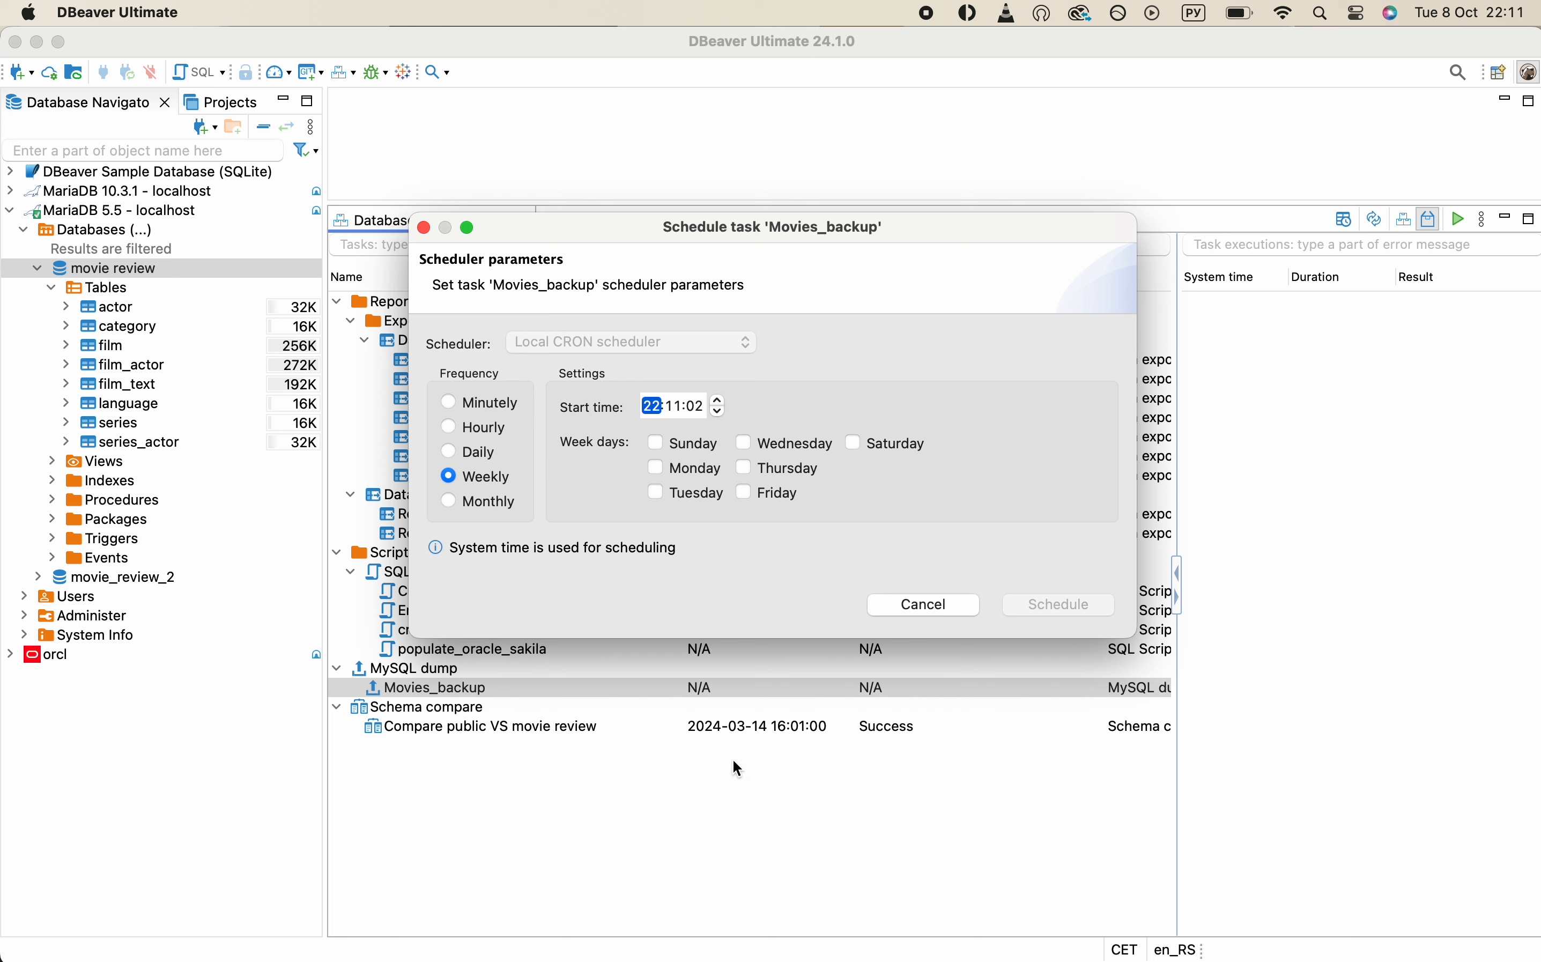
pyautogui.click(487, 453)
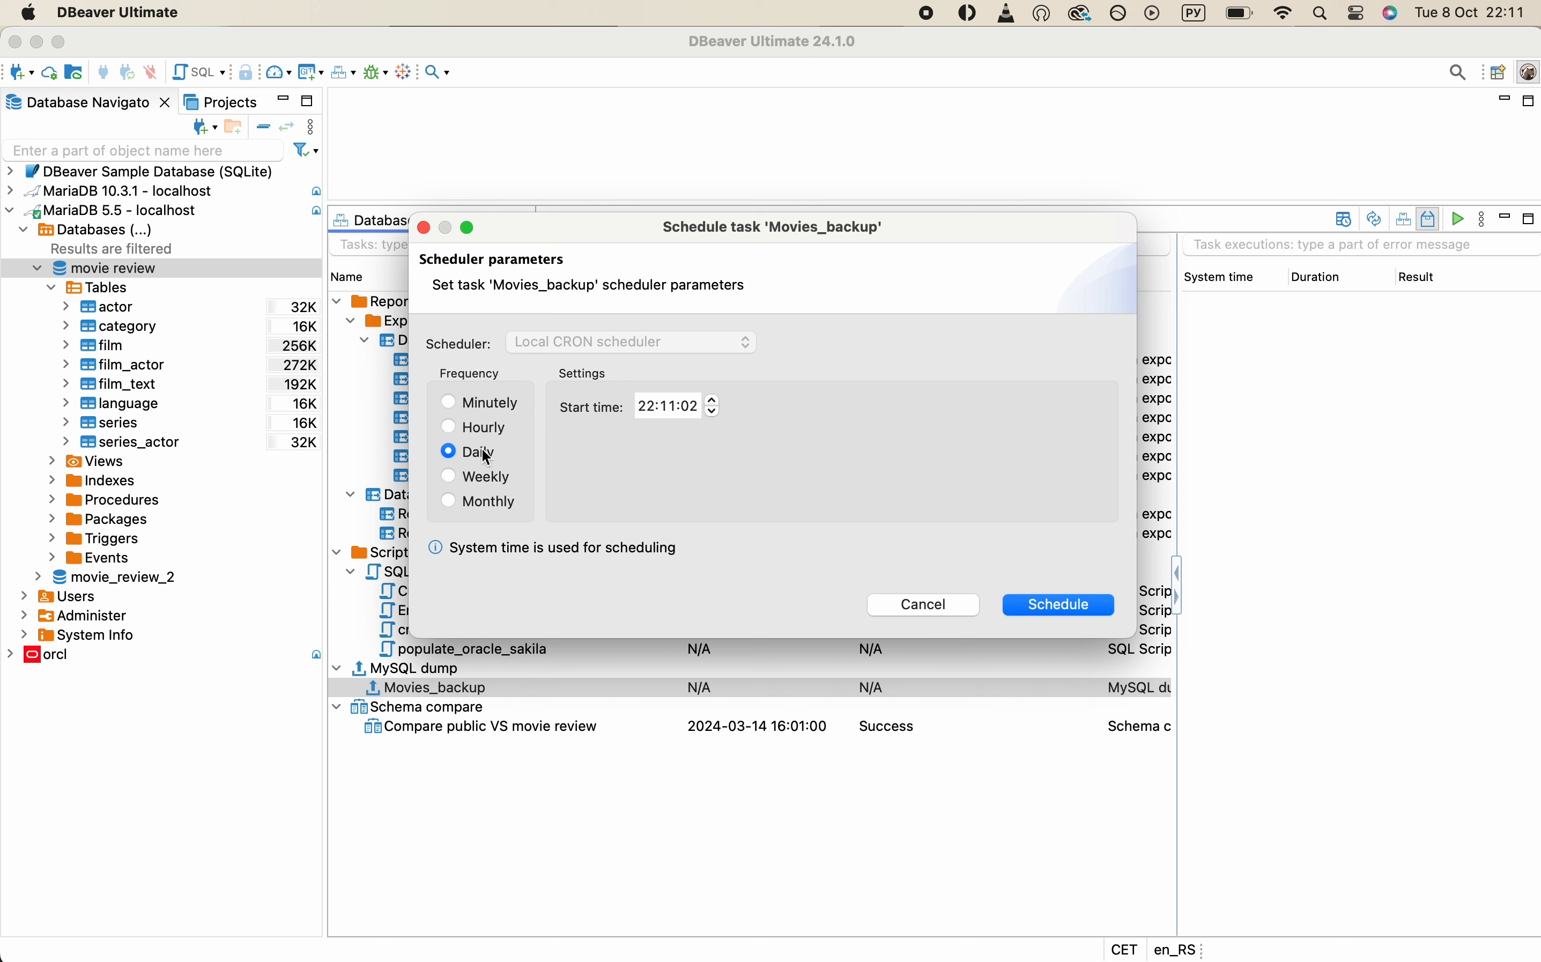
pyautogui.click(649, 408)
pyautogui.write('19:00:00')
pyautogui.click(1049, 608)
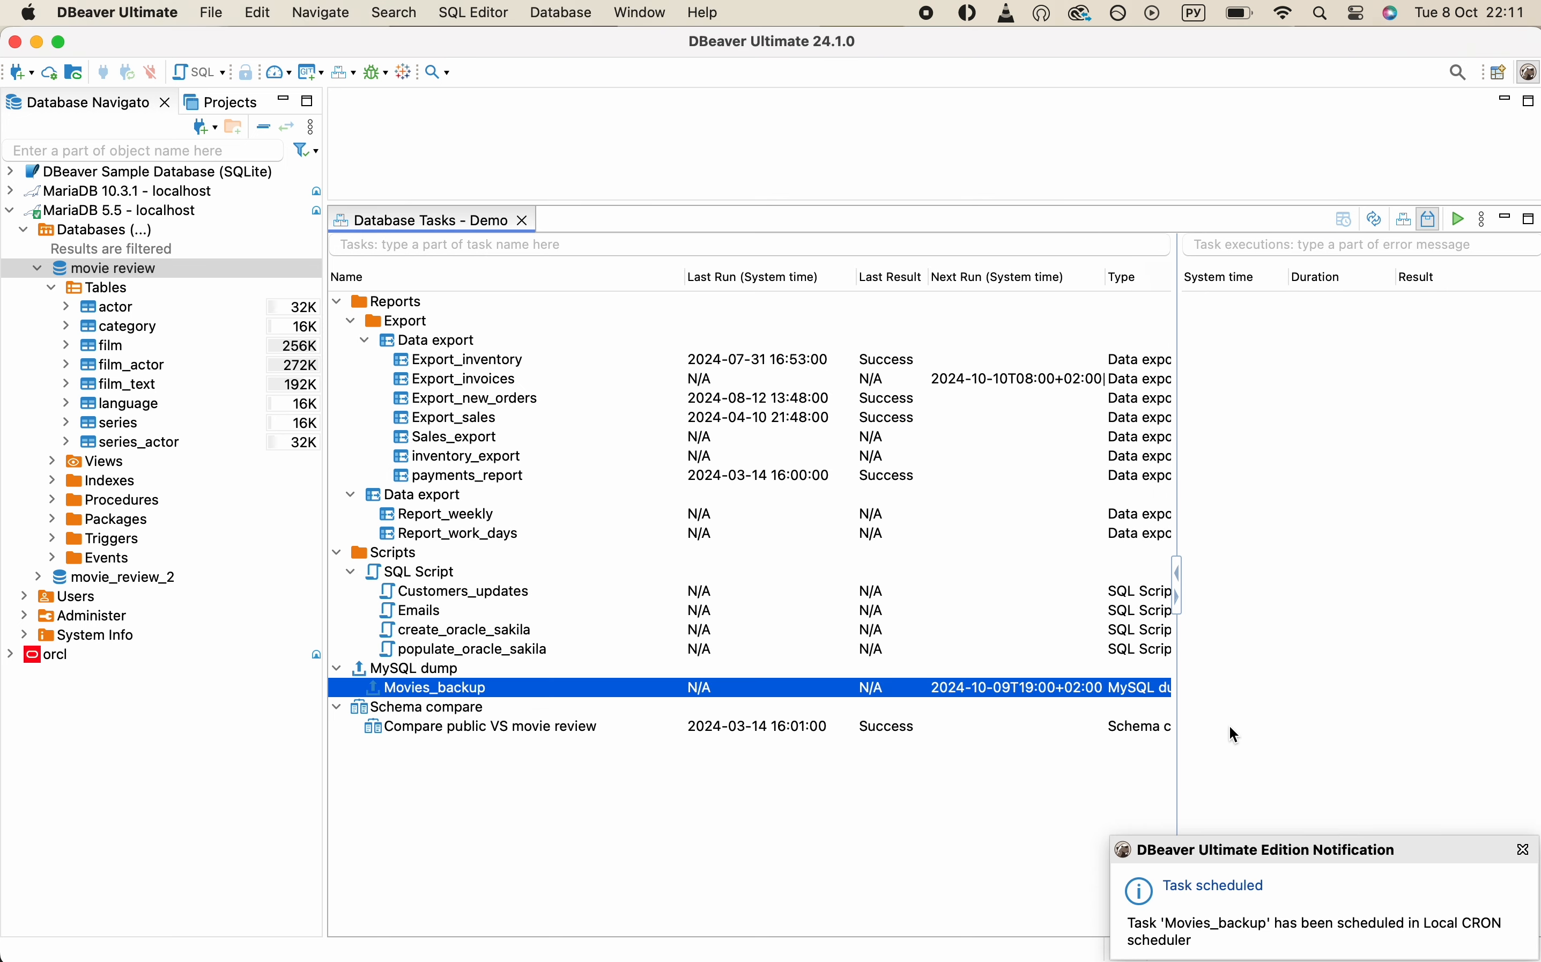